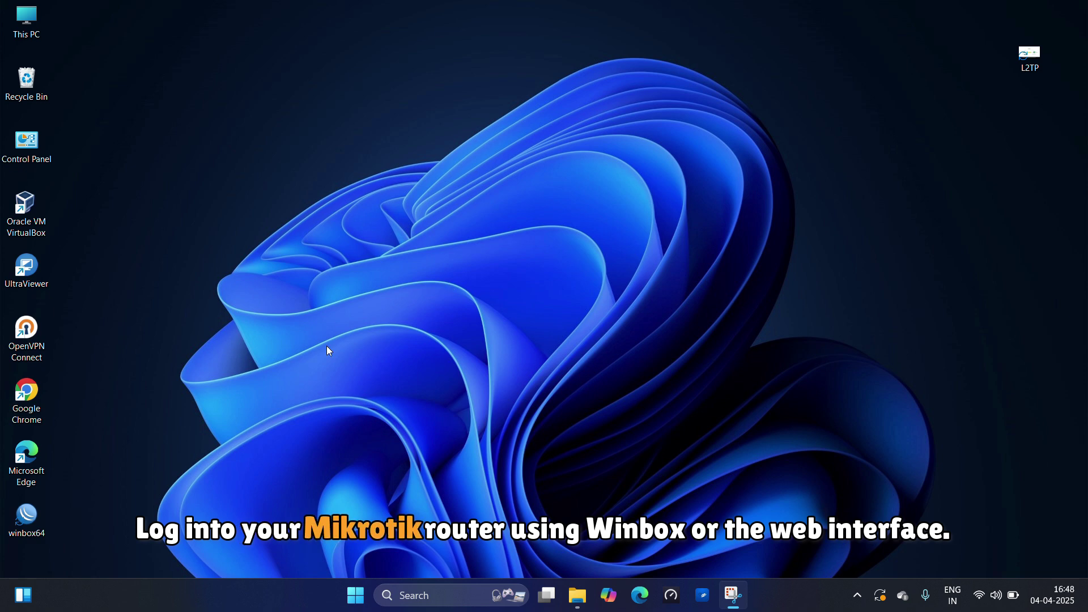
Launch WinBox, connect to the MikroTik router maximized, and show the PPP Profiles list
{"action": "left_click", "coordinate": [22, 535]}
{"action": "double_click", "coordinate": [19, 534]}
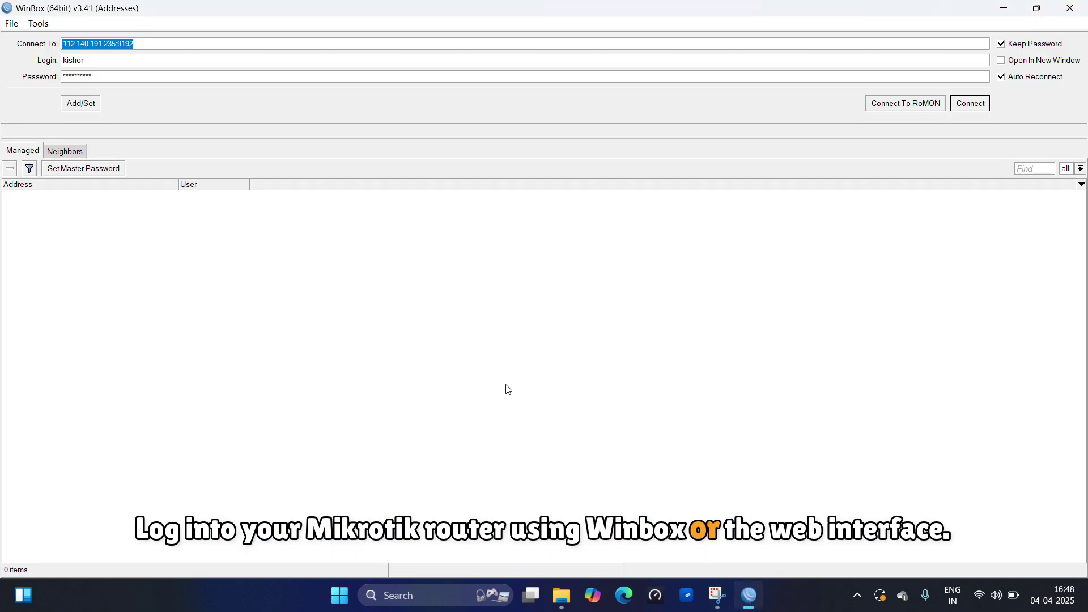
{"action": "left_click", "coordinate": [973, 106]}
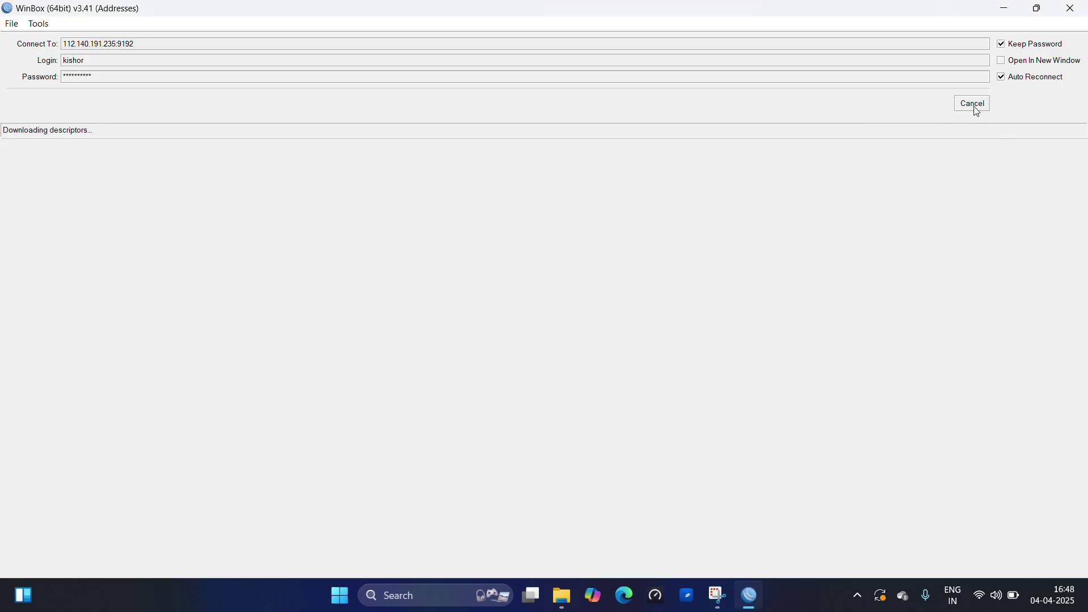
{"action": "left_click", "coordinate": [382, 11]}
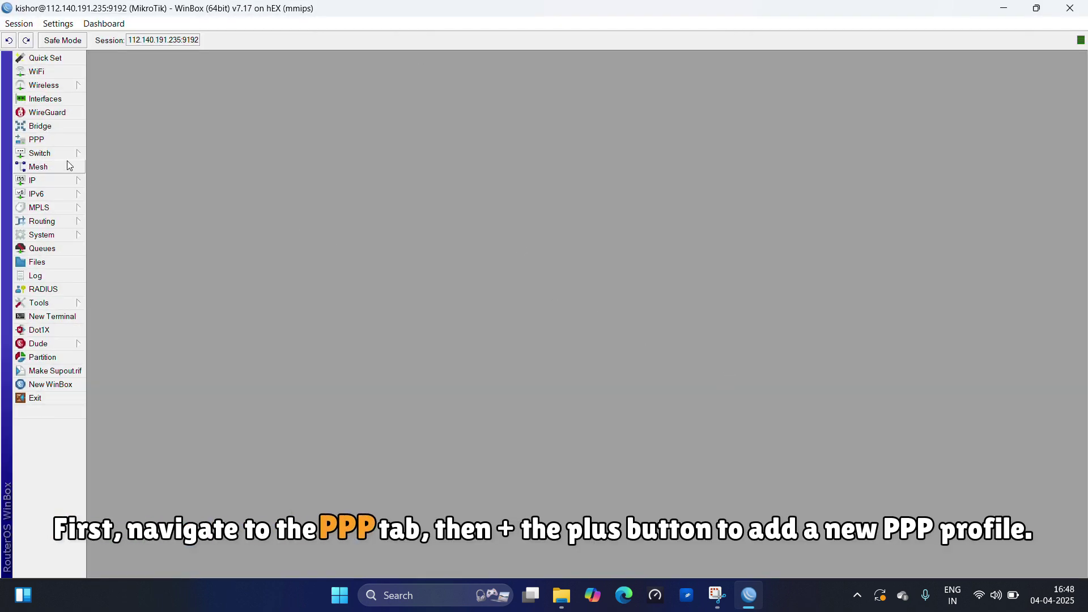
{"action": "left_click", "coordinate": [44, 143]}
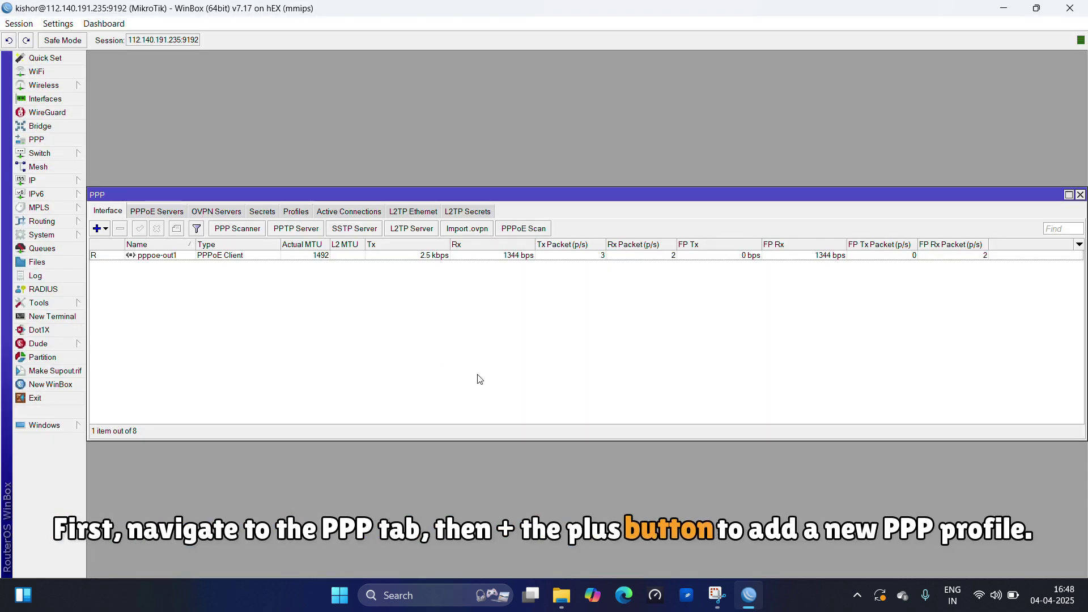
{"action": "left_click", "coordinate": [299, 213]}
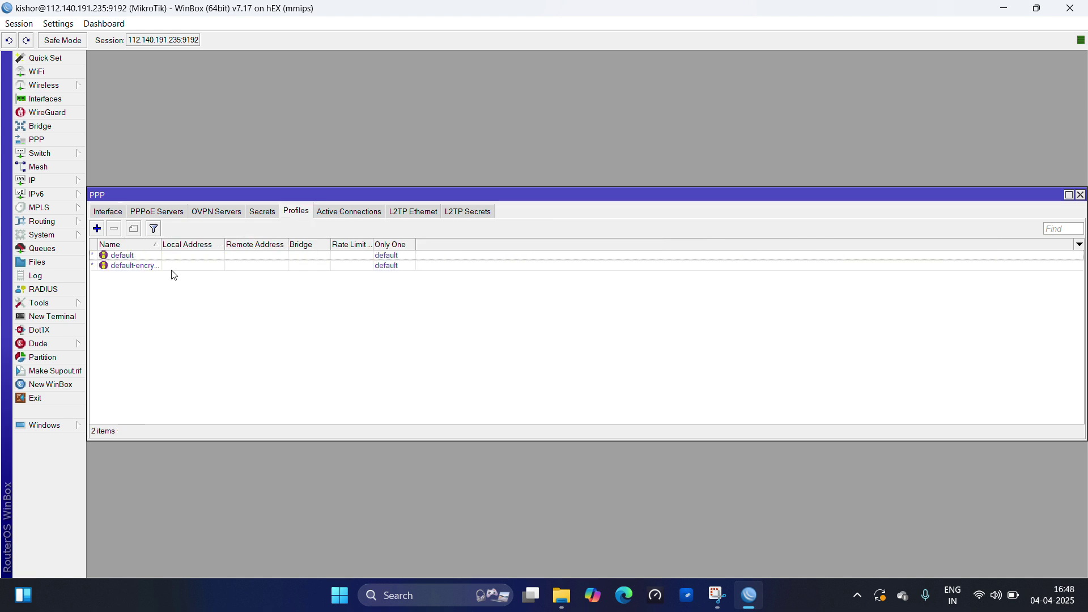
Add a new PPP profile named L2TP_PROF and move to its Local Address field
{"action": "left_click", "coordinate": [97, 228]}
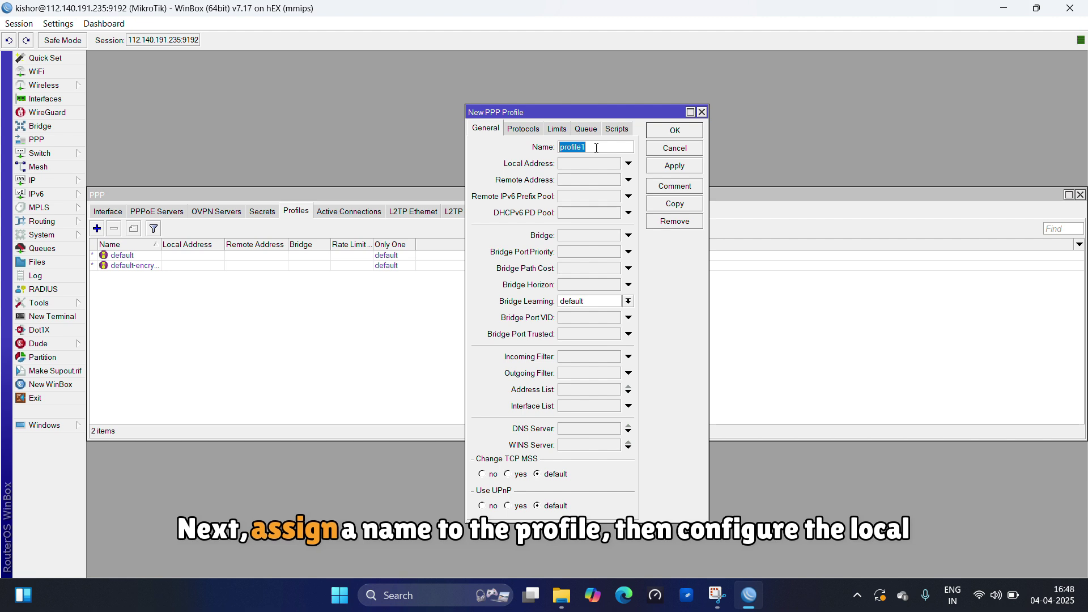
{"action": "type", "text": "L"}
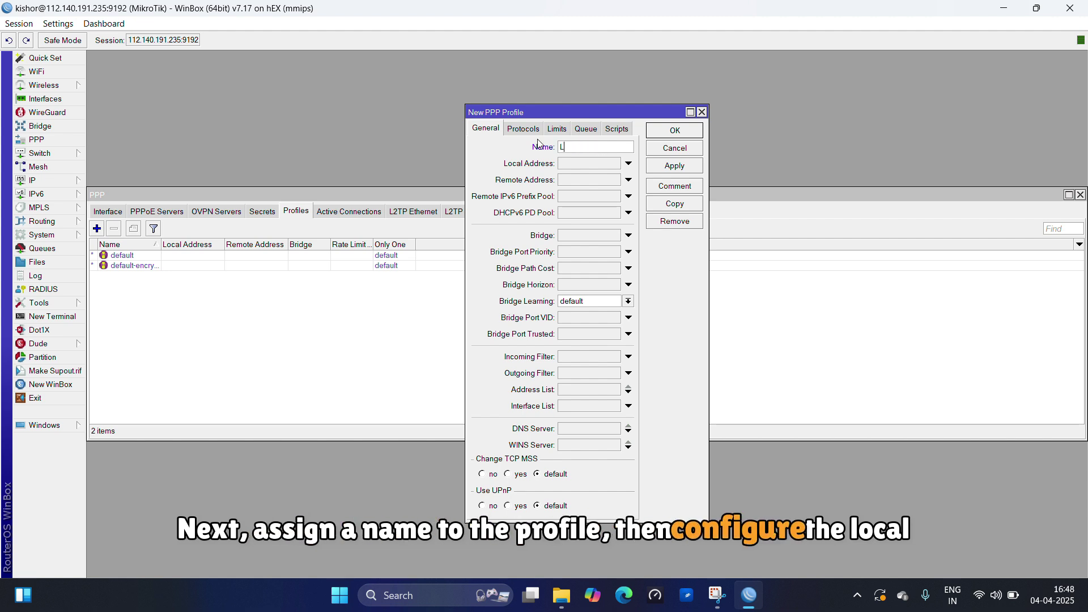
{"action": "type", "text": "2TP"}
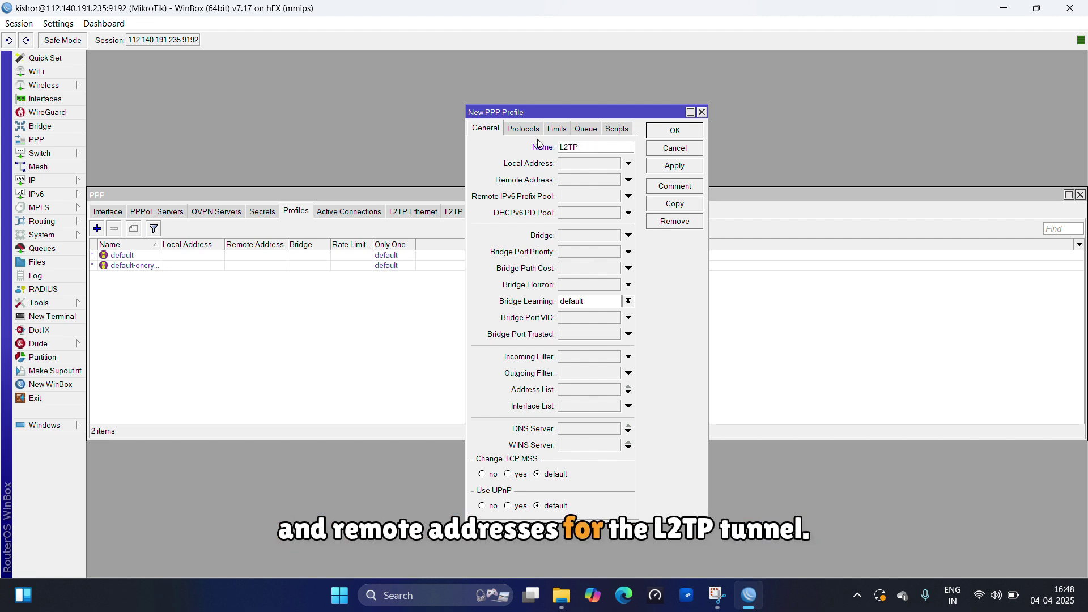
{"action": "type", "text": "_PROF"}
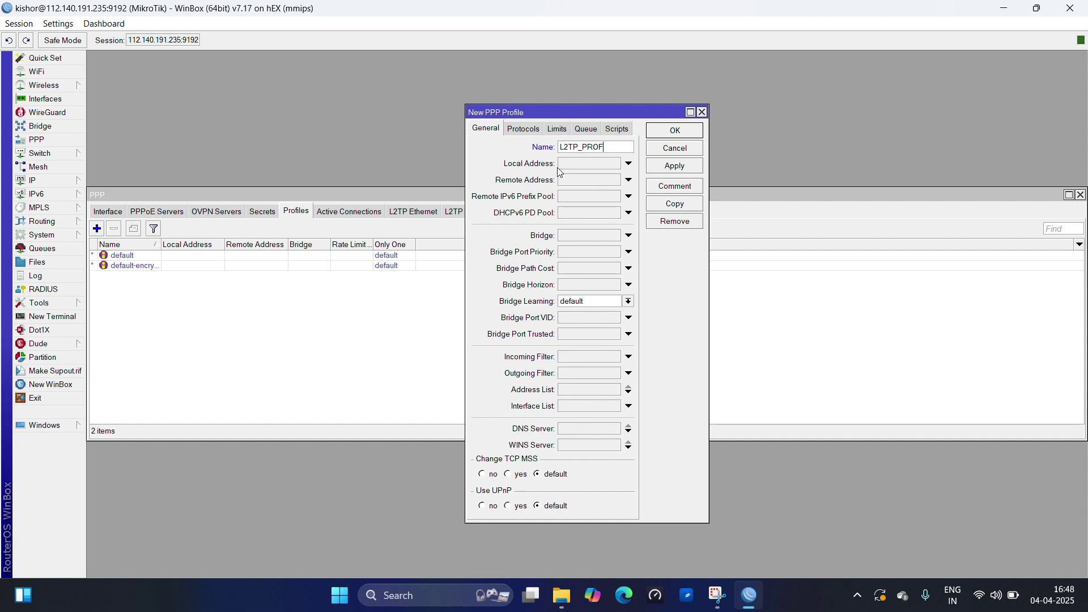
{"action": "left_click", "coordinate": [570, 165]}
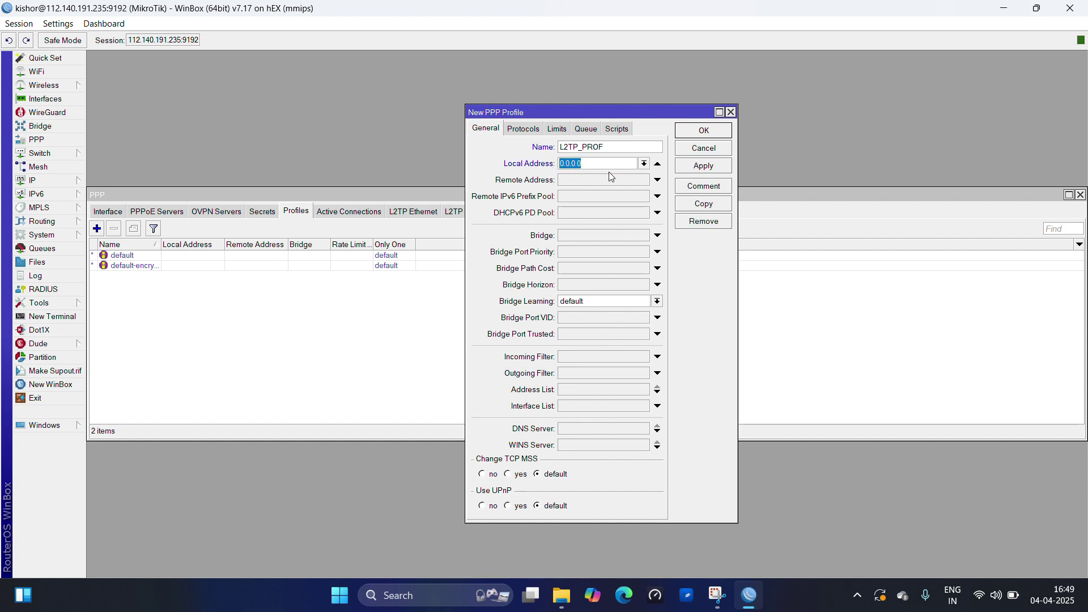
Minimize WinBox and view the L2TP.png tunnel diagram, then return to the desktop
{"action": "left_click", "coordinate": [1007, 8]}
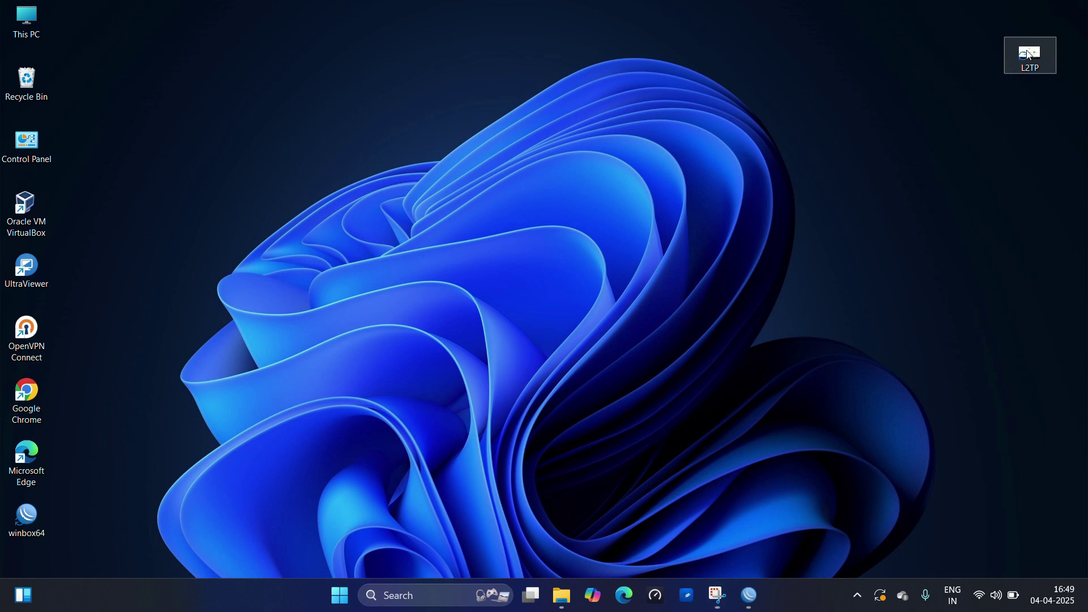
{"action": "double_click", "coordinate": [1031, 55]}
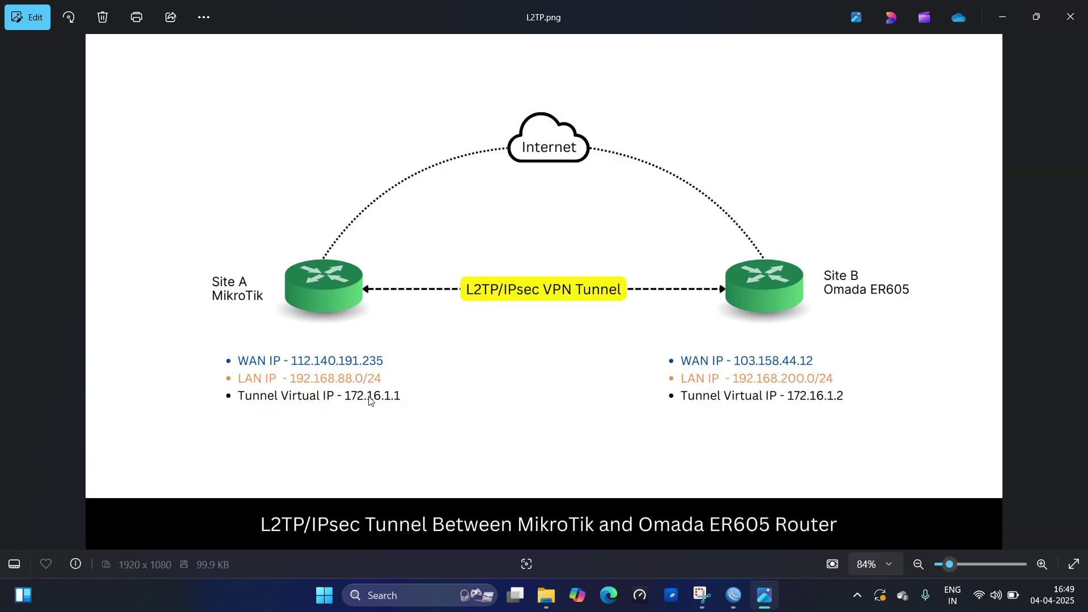
{"action": "left_click", "coordinate": [1012, 22]}
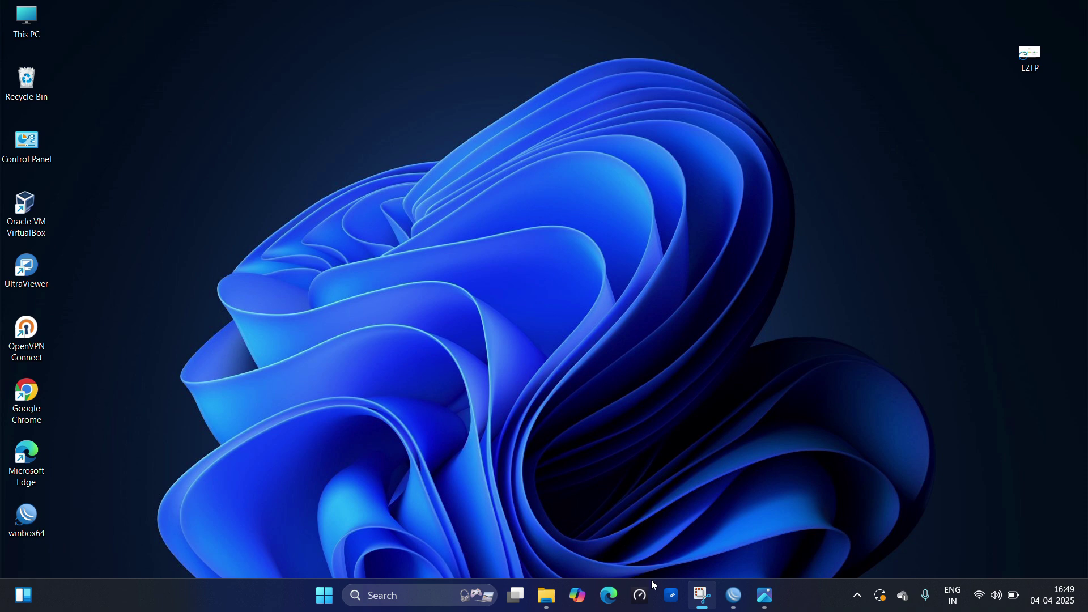
Give L2TP_PROF local address 172.16.1.1 and remote address 172.16.1.2, and apply it
{"action": "left_click", "coordinate": [734, 596]}
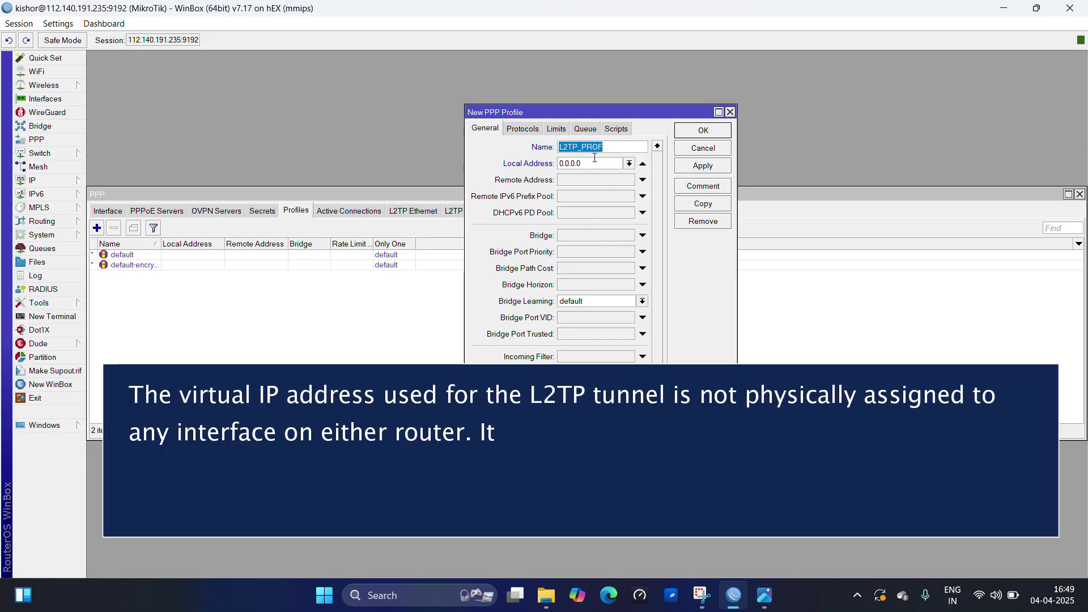
{"action": "left_click_drag", "start_coordinate": [565, 160], "coordinate": [557, 166]}
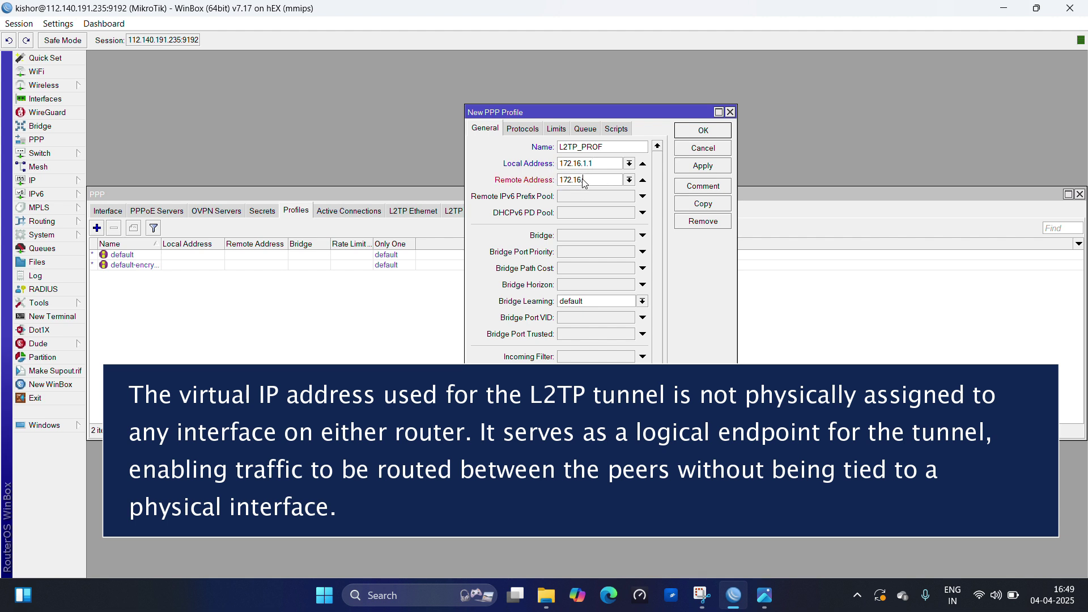
{"action": "left_click", "coordinate": [698, 170]}
Close the profile editor and add a new PPP secret with the client's account name and password
{"action": "left_click", "coordinate": [700, 132]}
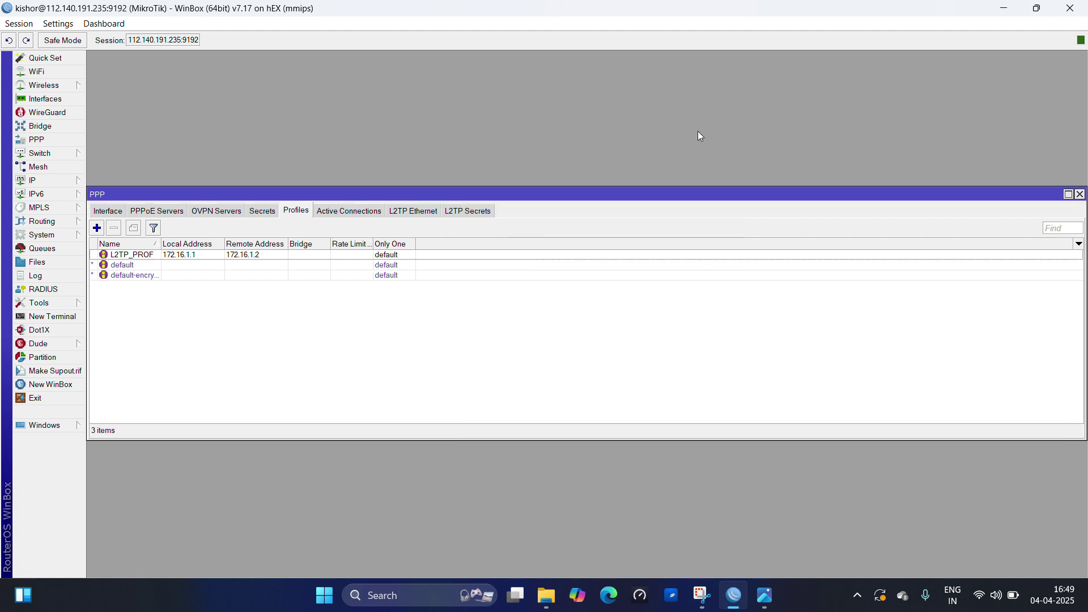
{"action": "left_click", "coordinate": [306, 369]}
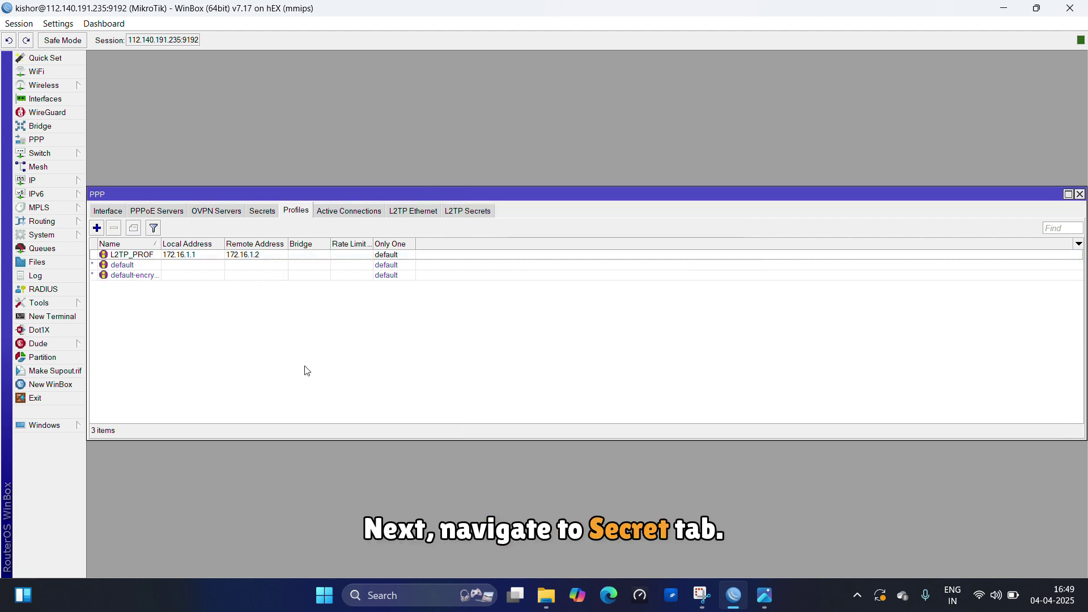
{"action": "left_click", "coordinate": [262, 211]}
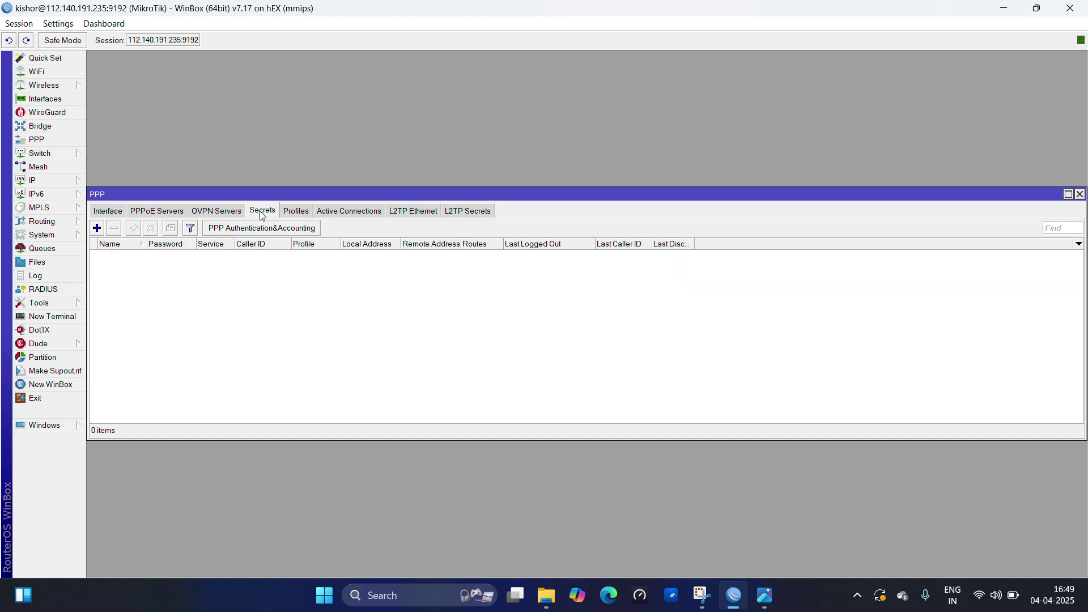
{"action": "left_click", "coordinate": [98, 229]}
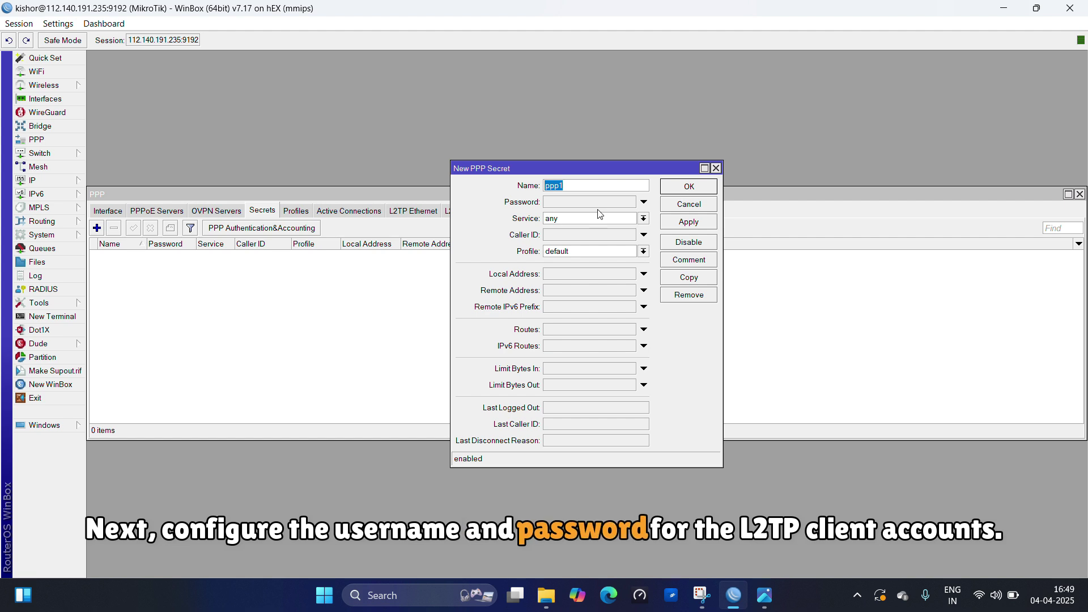
{"action": "key", "text": "Tab"}
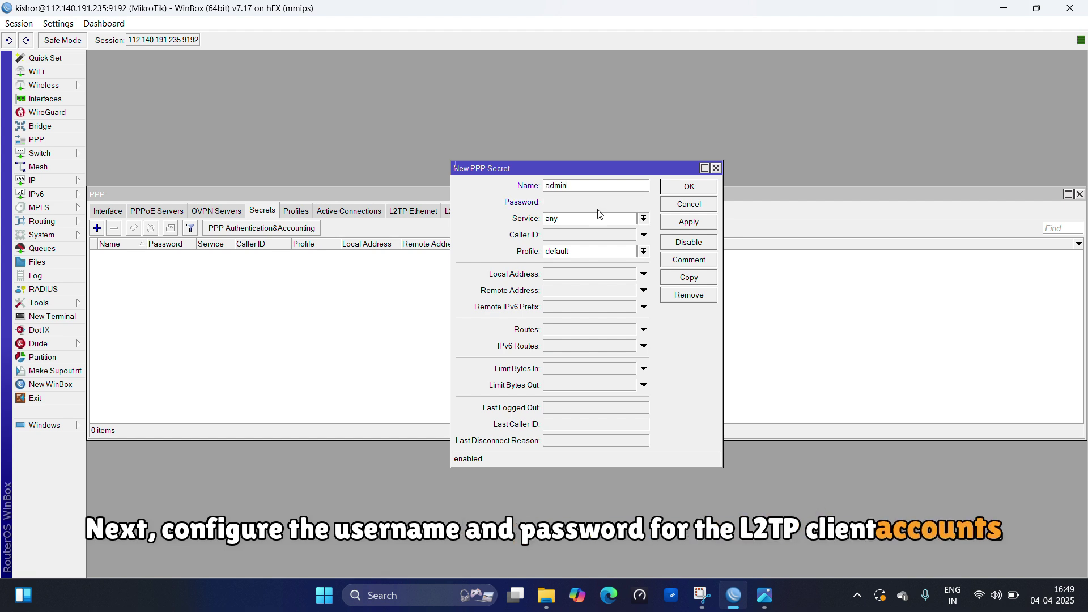
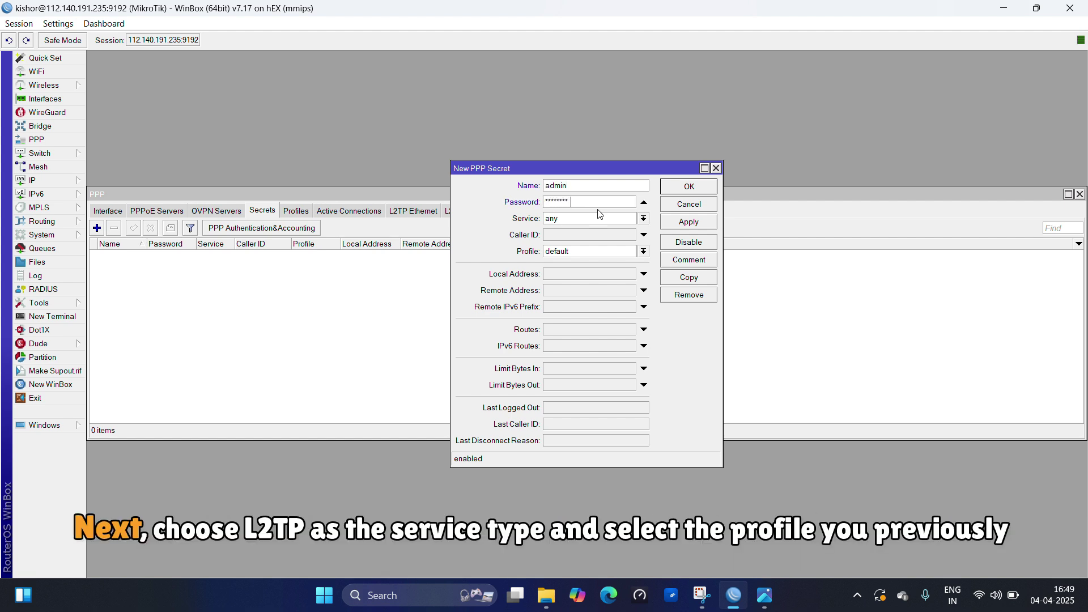
Set the secret's service to l2tp and profile to L2TP_PROF, and save it
{"action": "left_click", "coordinate": [609, 221]}
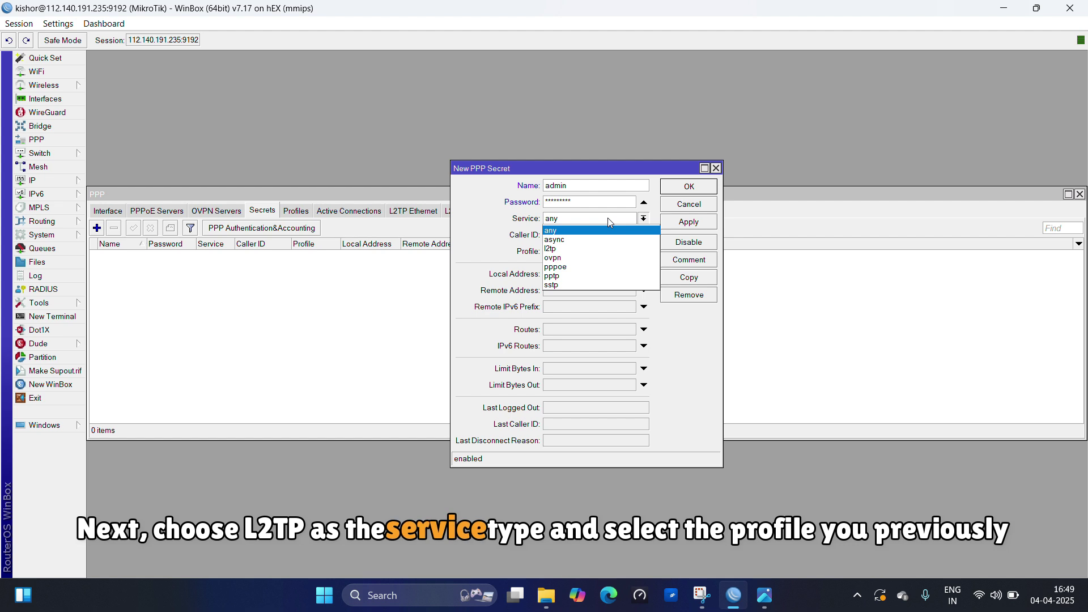
{"action": "left_click", "coordinate": [599, 249]}
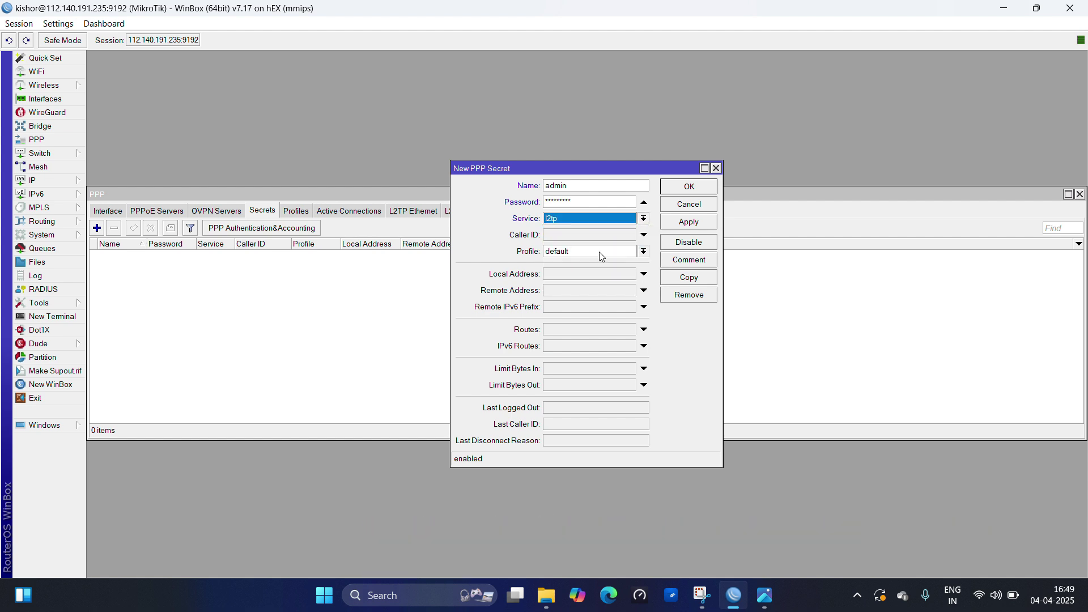
{"action": "left_click", "coordinate": [596, 254]}
{"action": "left_click", "coordinate": [601, 260]}
{"action": "key", "text": "Down"}
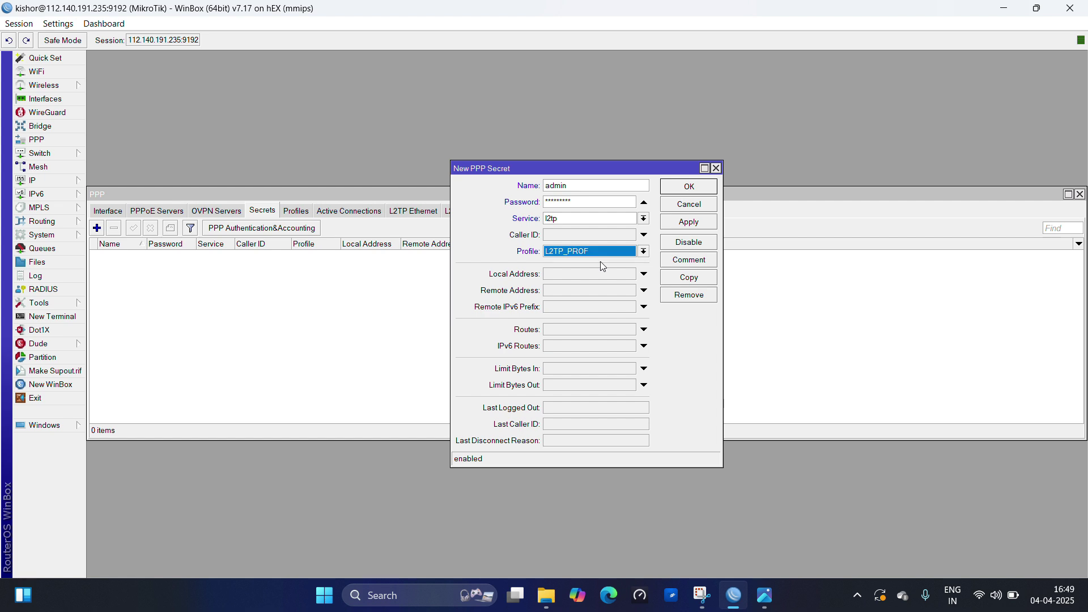
{"action": "left_click", "coordinate": [687, 223]}
Close the secret editor and enable the L2TP server, keeping protocol versions set to all
{"action": "left_click", "coordinate": [686, 188]}
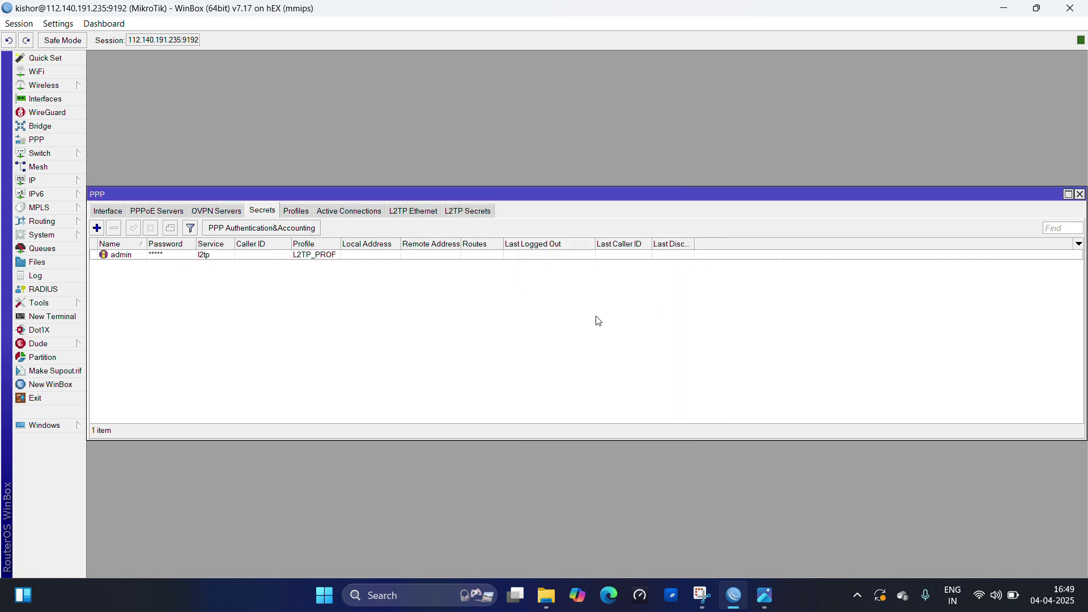
{"action": "left_click", "coordinate": [116, 215]}
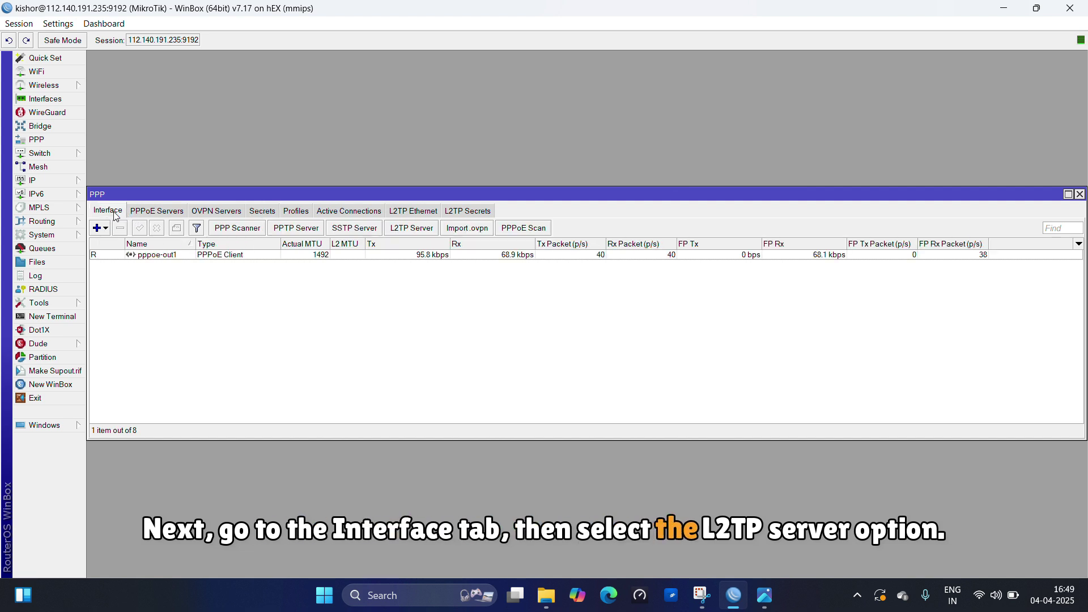
{"action": "left_click", "coordinate": [407, 232]}
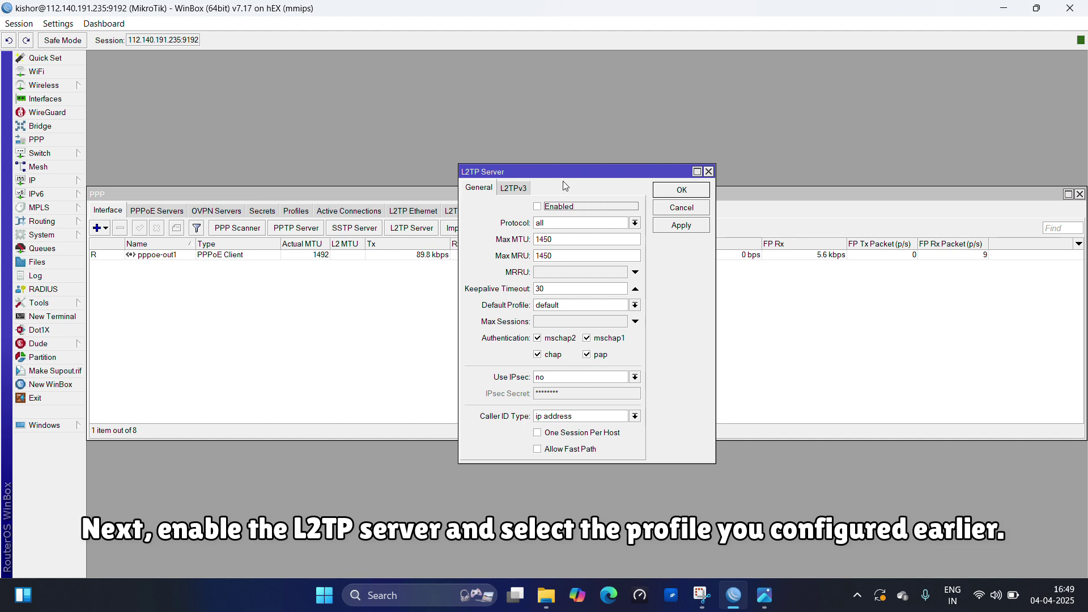
{"action": "left_click", "coordinate": [542, 208]}
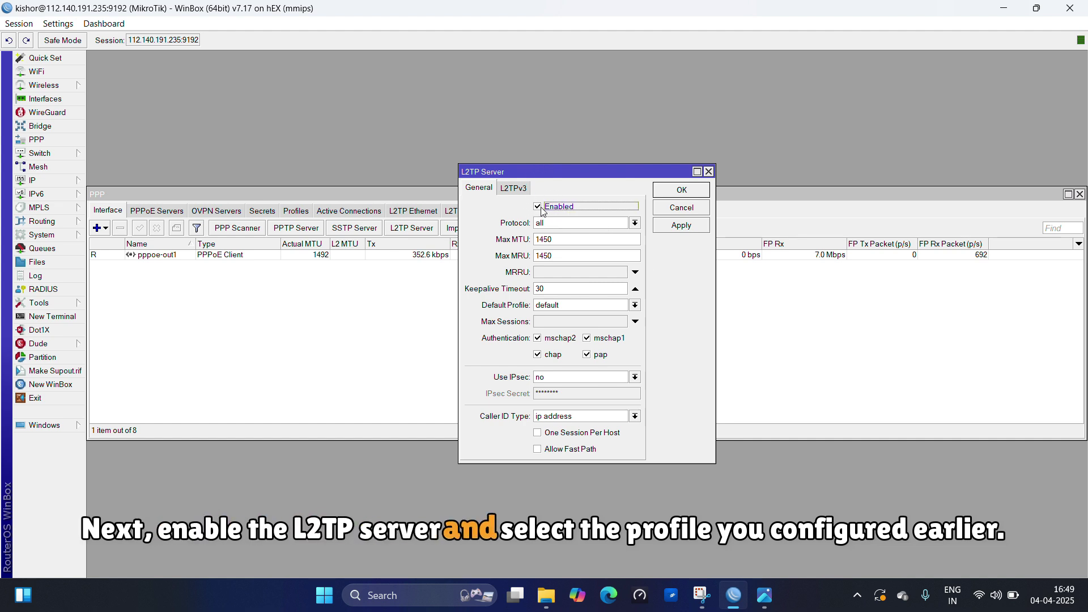
{"action": "left_click", "coordinate": [550, 223]}
{"action": "left_click", "coordinate": [552, 227]}
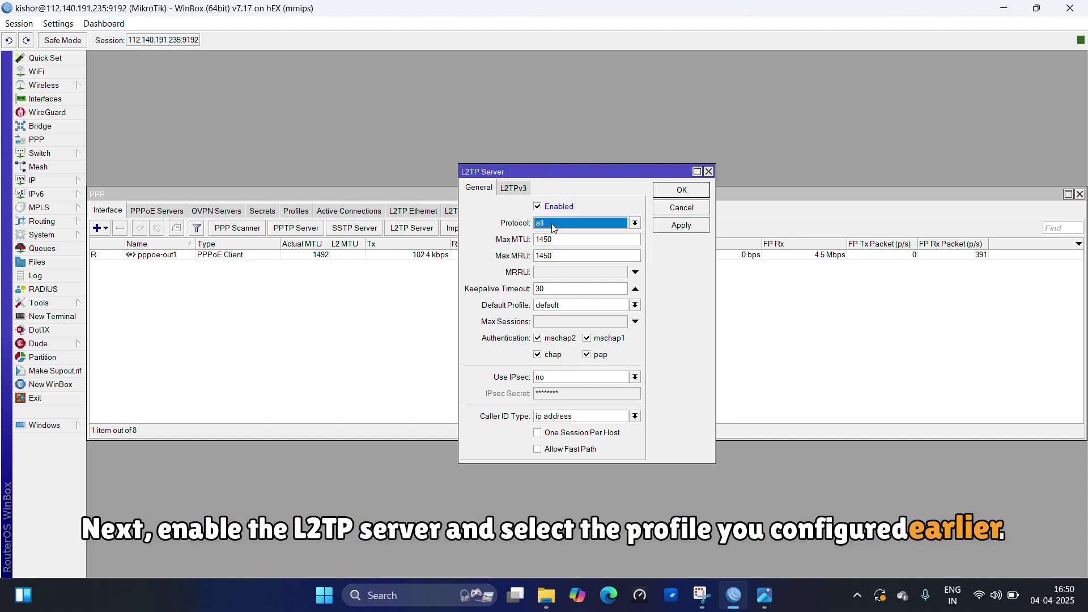
Set the L2TP server's default profile to L2TP_PROF, Use IPsec to yes with a secret, and save
{"action": "left_click", "coordinate": [543, 307]}
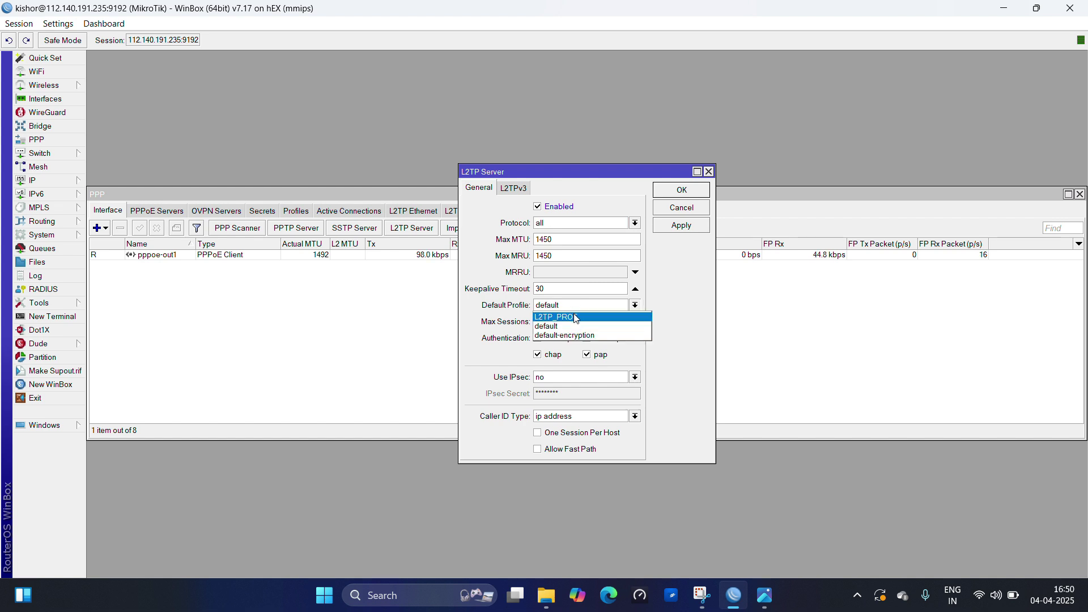
{"action": "left_click", "coordinate": [574, 317]}
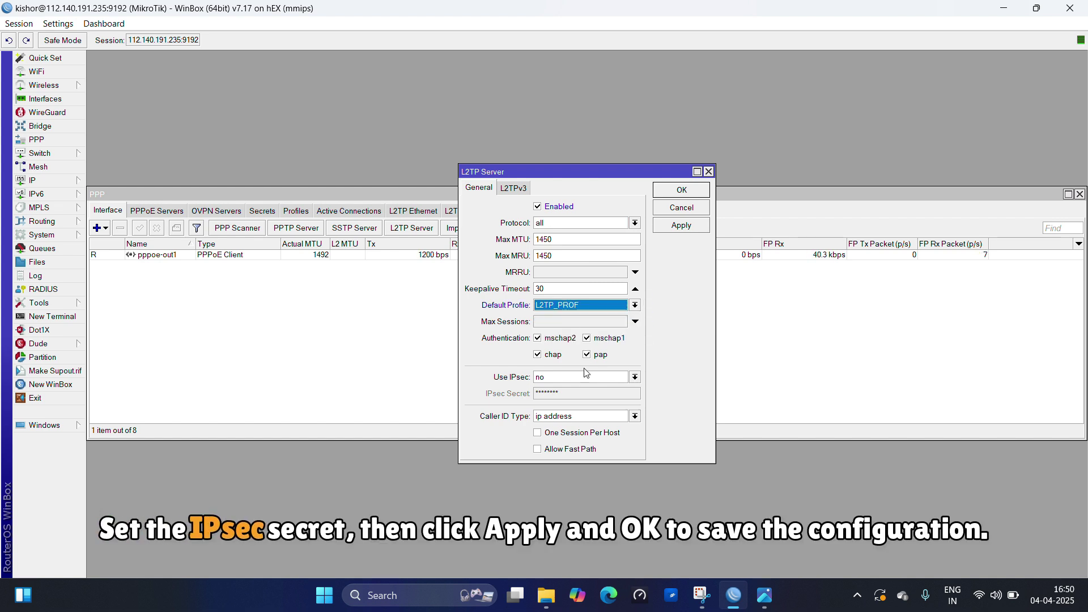
{"action": "left_click", "coordinate": [553, 378]}
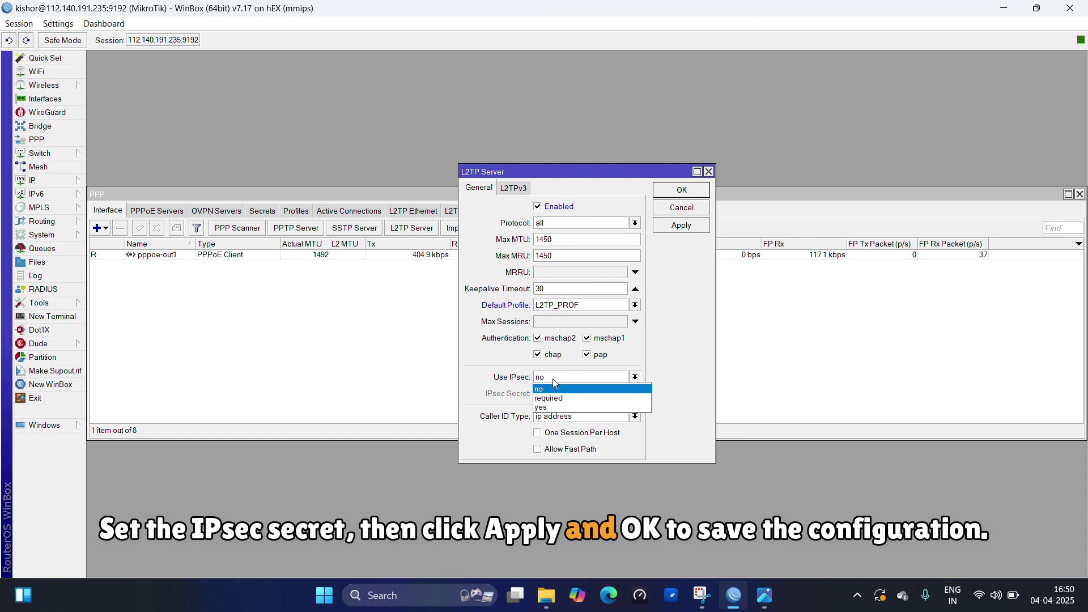
{"action": "left_click", "coordinate": [557, 399]}
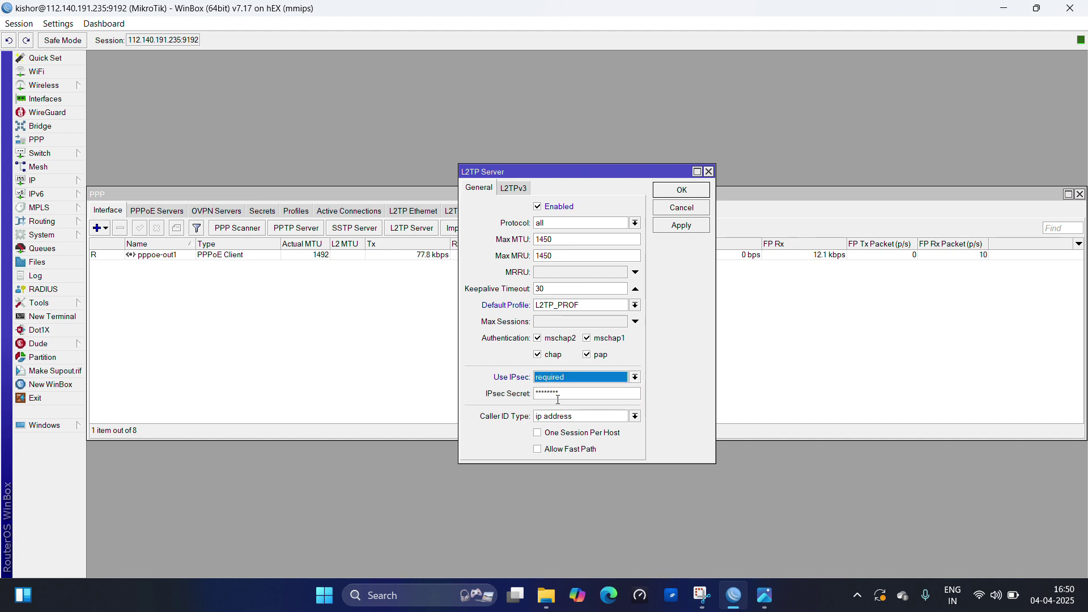
{"action": "left_click", "coordinate": [574, 380]}
{"action": "left_click", "coordinate": [571, 408]}
{"action": "left_click", "coordinate": [573, 395]}
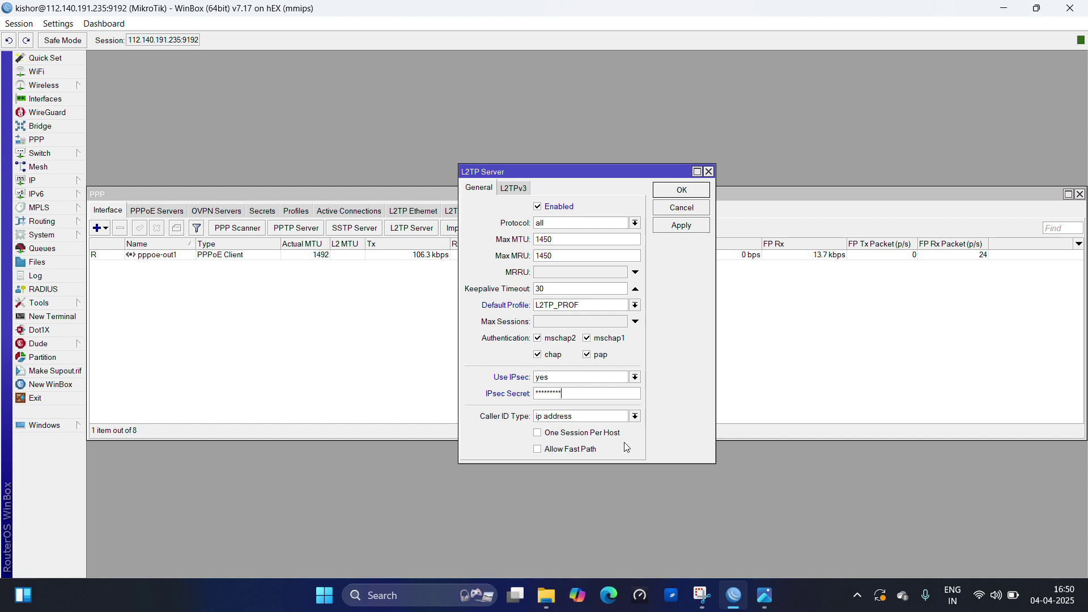
{"action": "left_click", "coordinate": [660, 190]}
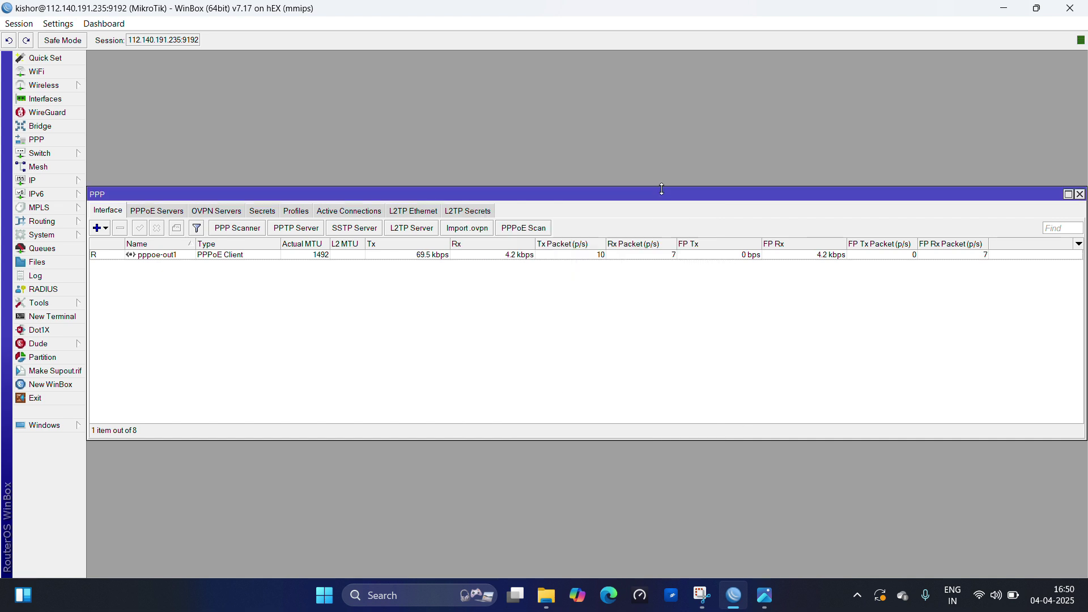
Close PPP and add a srcnat firewall NAT rule for source addresses 172.16.1.1-172.16.1.2
{"action": "left_click", "coordinate": [1080, 195]}
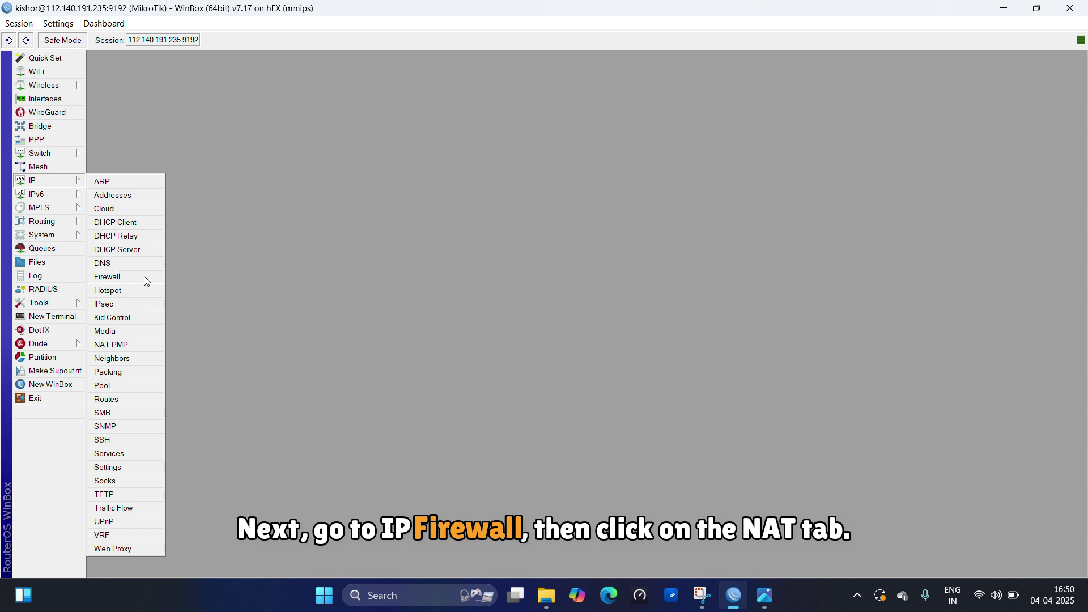
{"action": "left_click", "coordinate": [144, 276]}
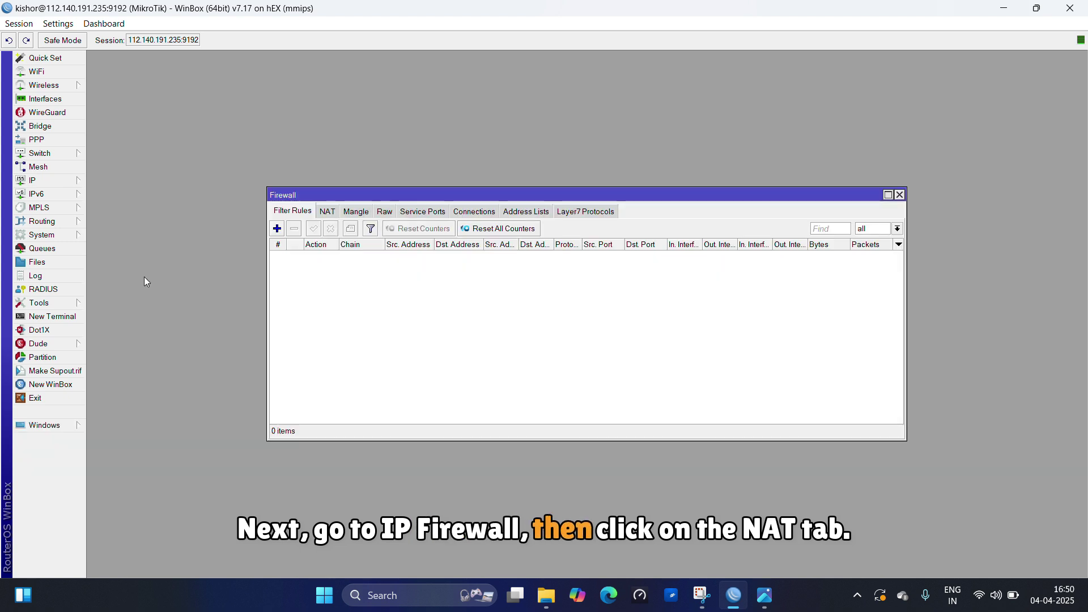
{"action": "left_click", "coordinate": [327, 213]}
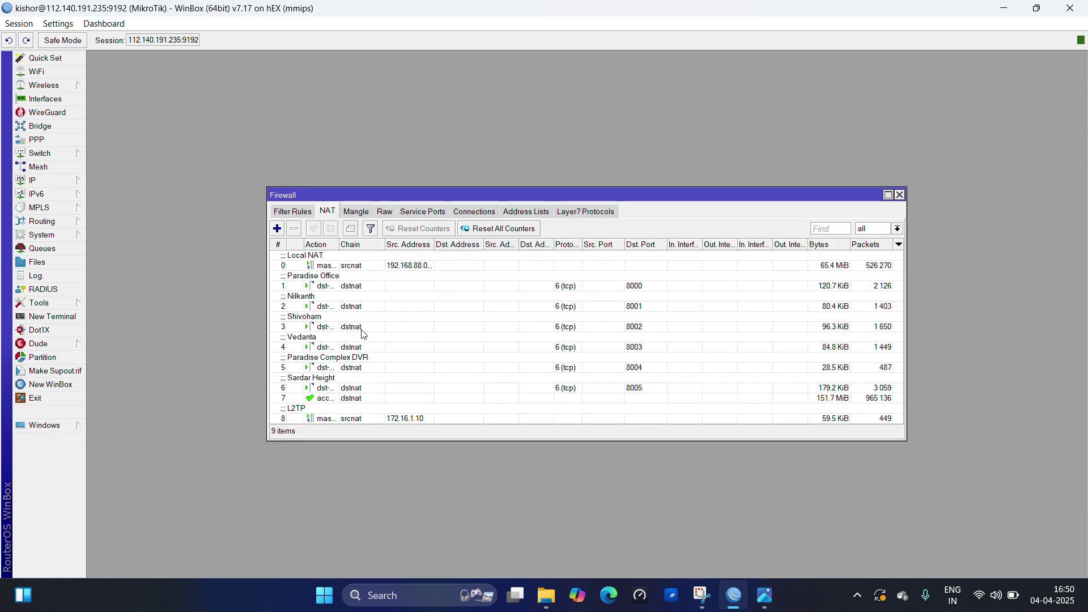
{"action": "left_click", "coordinate": [277, 229]}
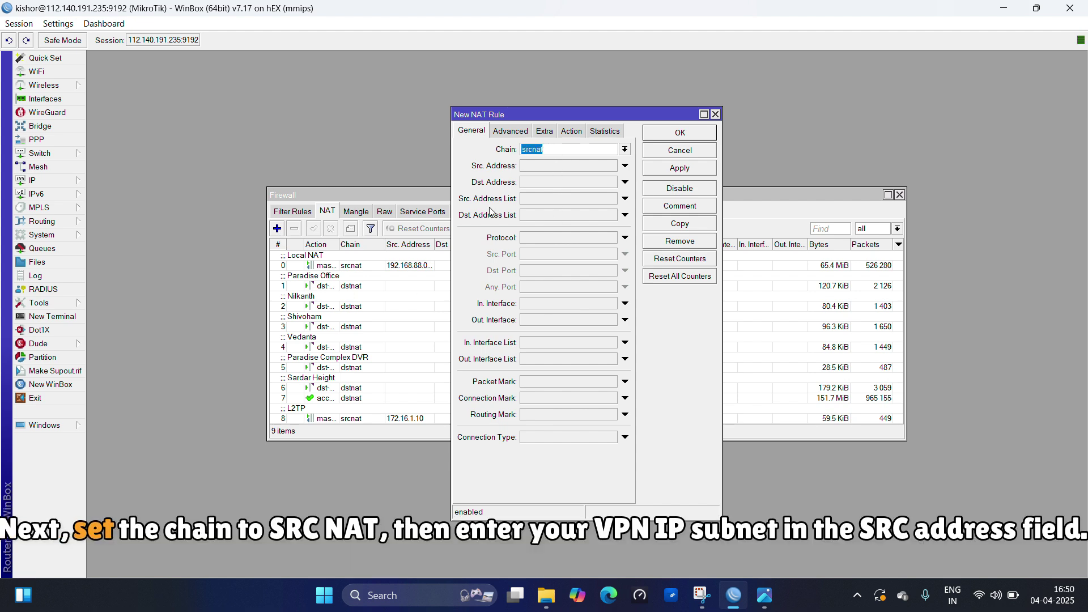
{"action": "left_click", "coordinate": [543, 168]}
{"action": "type", "text": "1"}
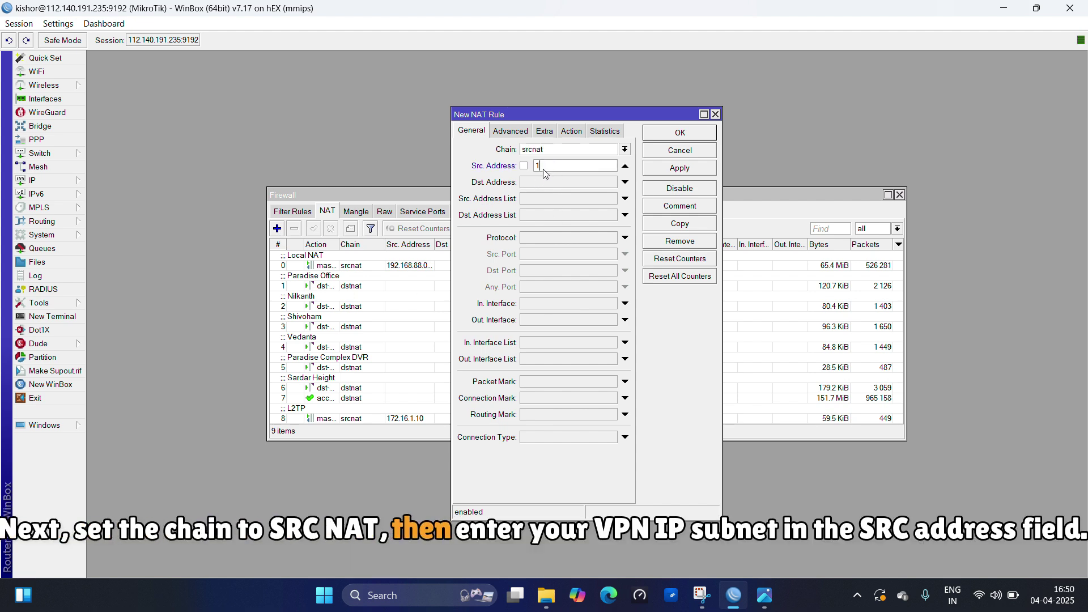
{"action": "type", "text": "72.16.1.1"}
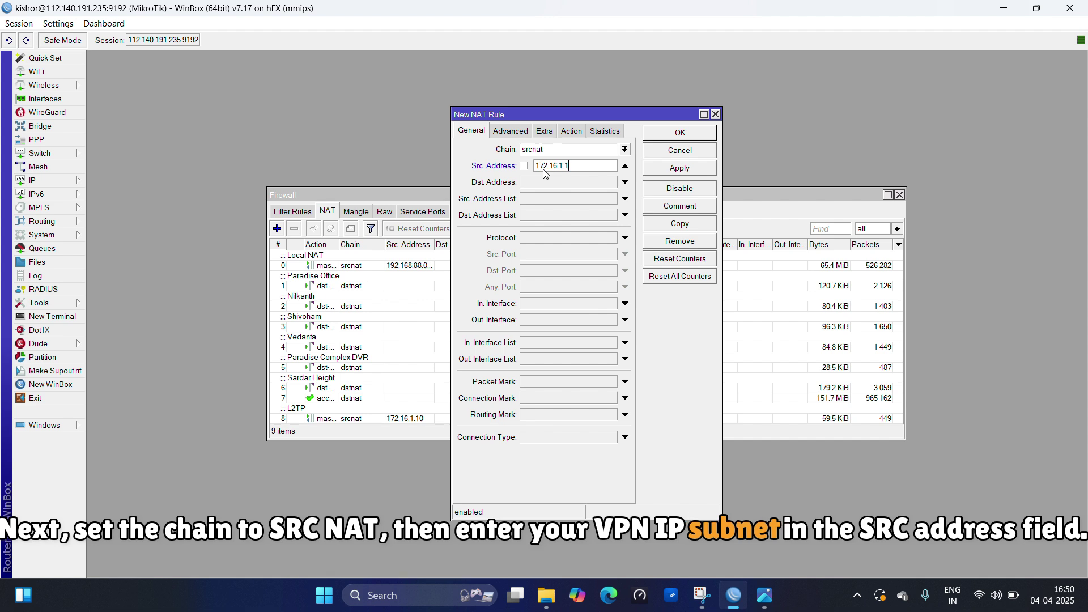
{"action": "type", "text": "-172.16.1.2"}
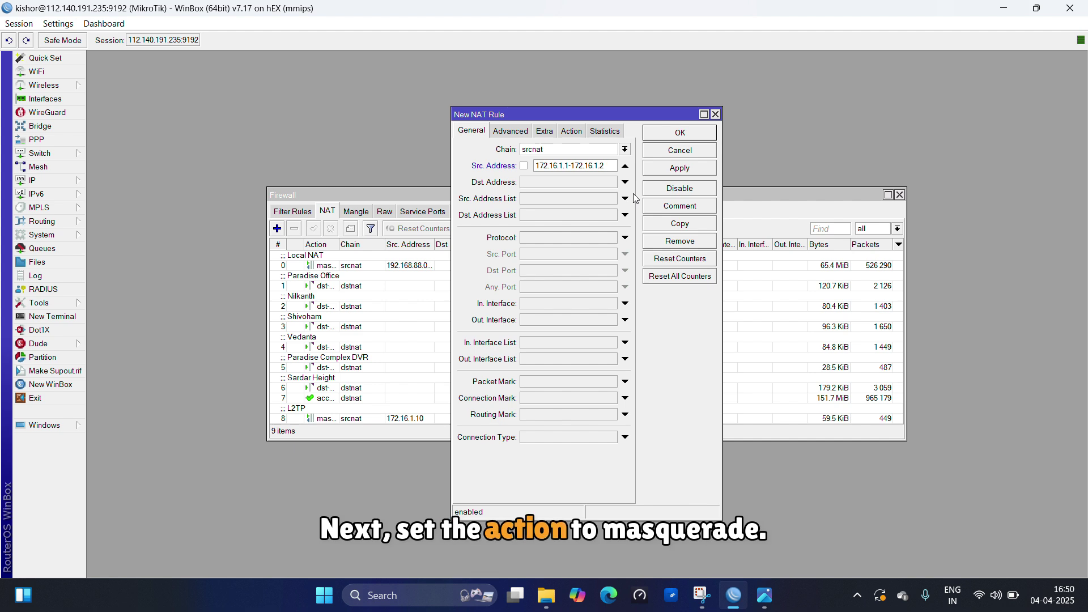
Set the NAT rule's action to masquerade, comment it 'L2TP Tunnel', and save it
{"action": "left_click", "coordinate": [572, 132]}
{"action": "left_click", "coordinate": [567, 148]}
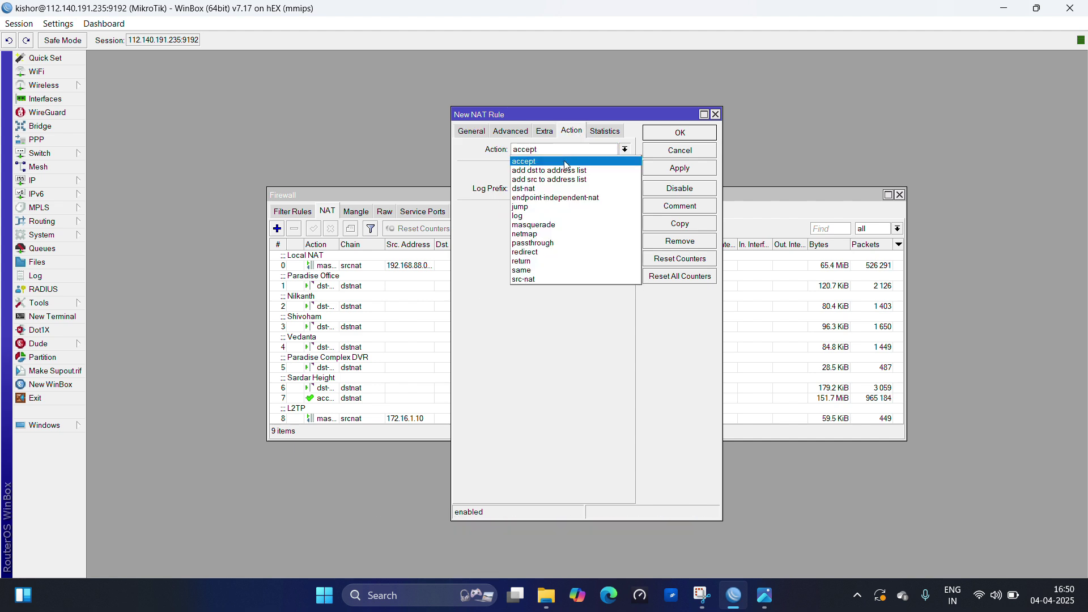
{"action": "left_click", "coordinate": [556, 219]}
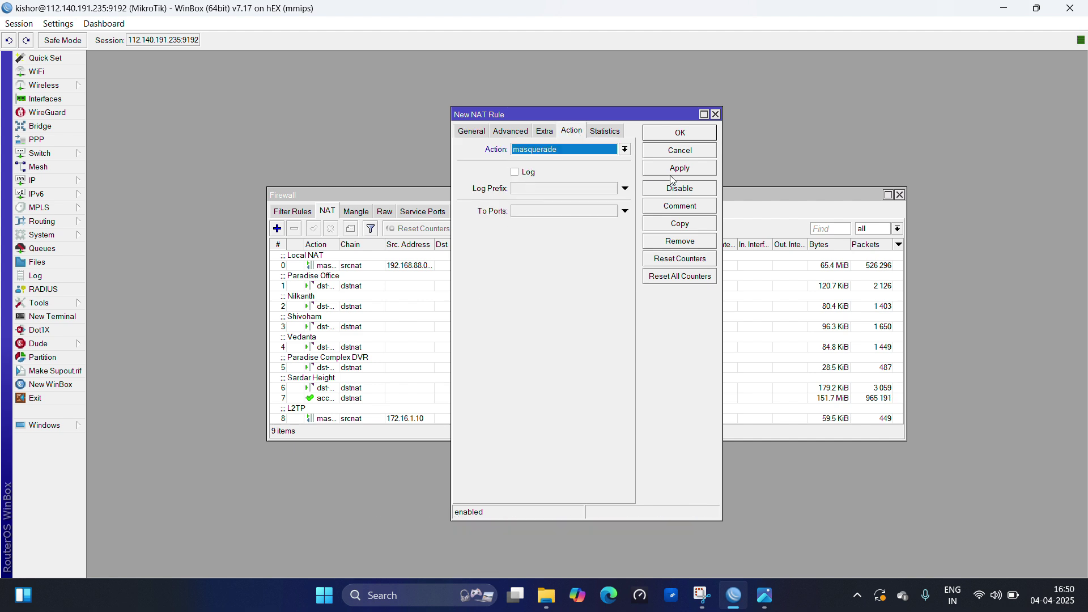
{"action": "left_click", "coordinate": [689, 209]}
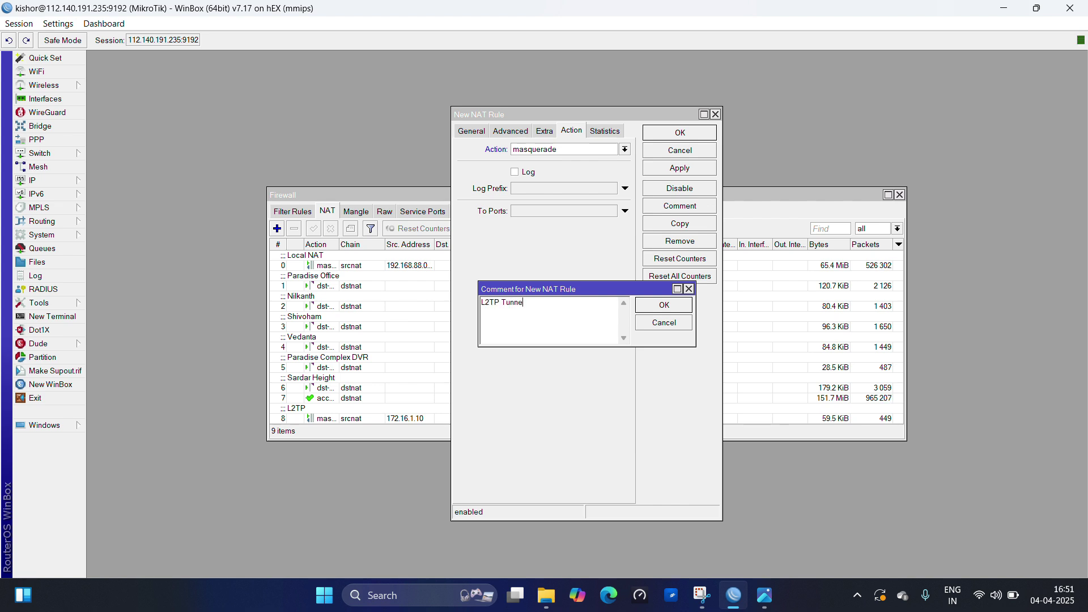
{"action": "left_click", "coordinate": [665, 305]}
{"action": "left_click", "coordinate": [678, 169]}
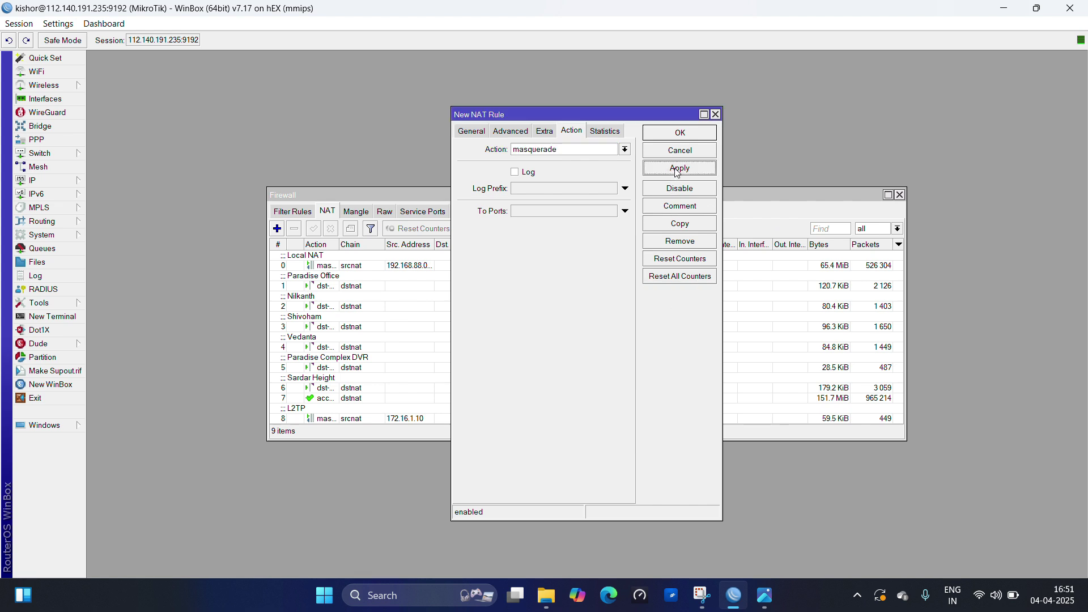
{"action": "left_click", "coordinate": [680, 132]}
Check the new L2TP Tunnel rule in the NAT list and close the Firewall window
{"action": "scroll", "coordinate": [334, 340], "scroll_direction": "down", "scroll_amount": 2}
{"action": "left_click", "coordinate": [397, 399]}
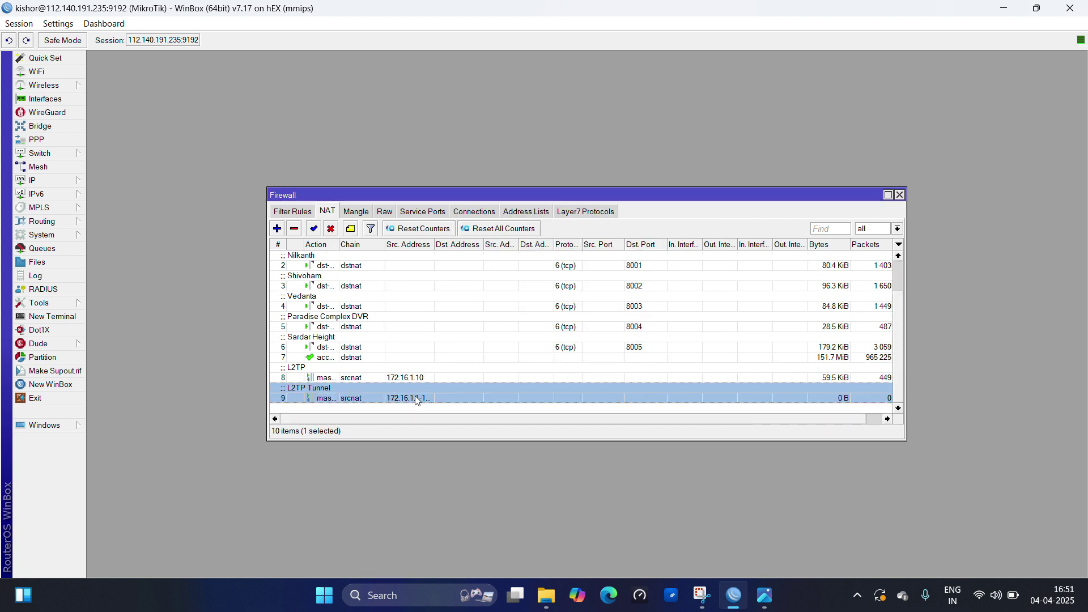
{"action": "left_click", "coordinate": [899, 195]}
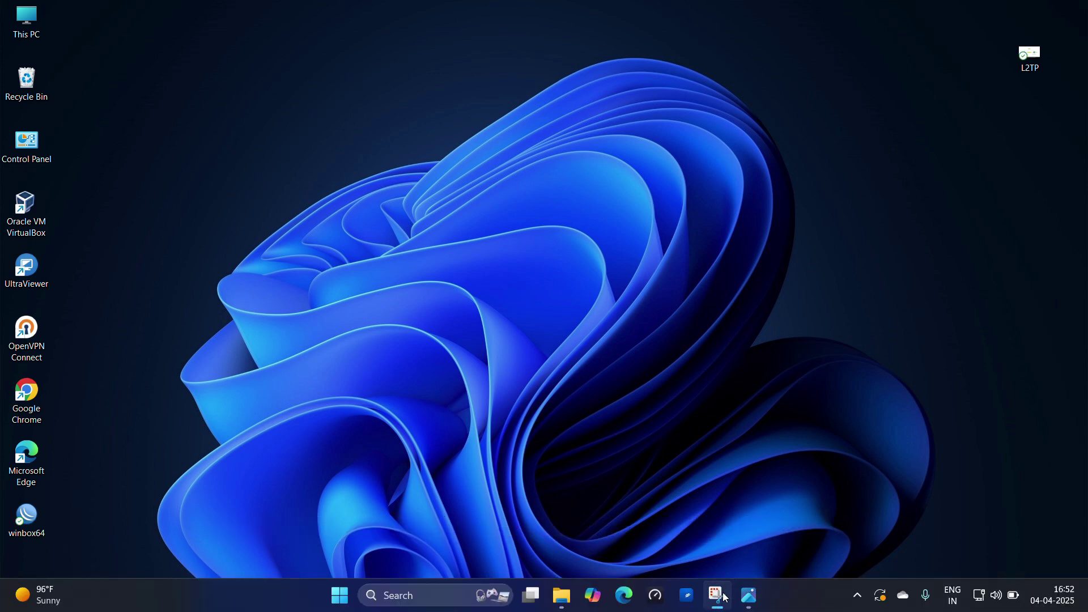
Minimize WinBox to bring the Windows desktop into view
{"action": "left_click", "coordinate": [754, 599]}
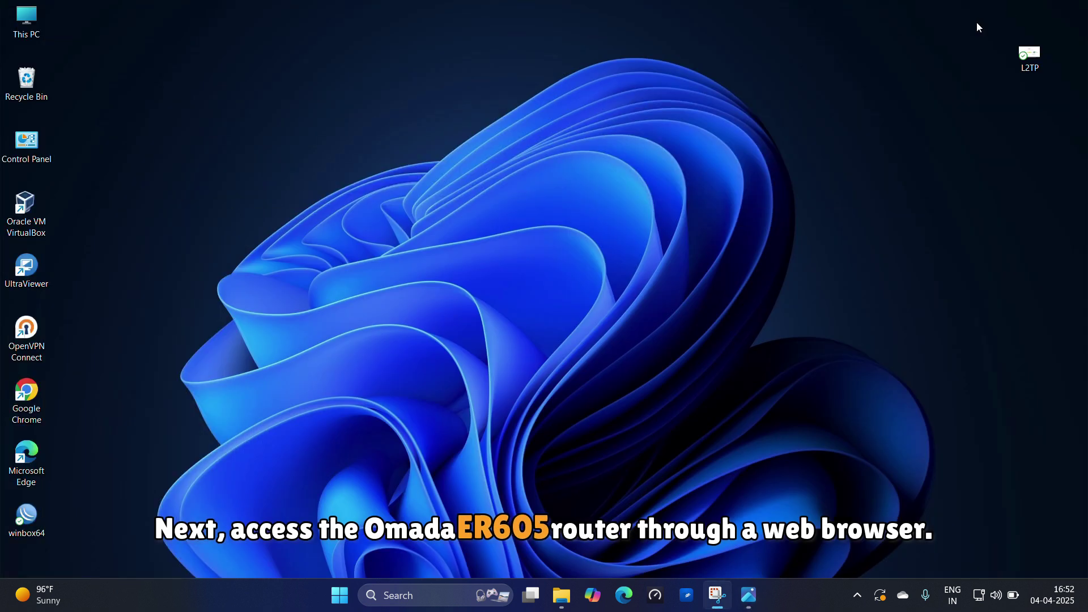
Open 192.168.200.1 in Chrome and log in to the TP-Link ER605 with the admin credentials
{"action": "double_click", "coordinate": [33, 390]}
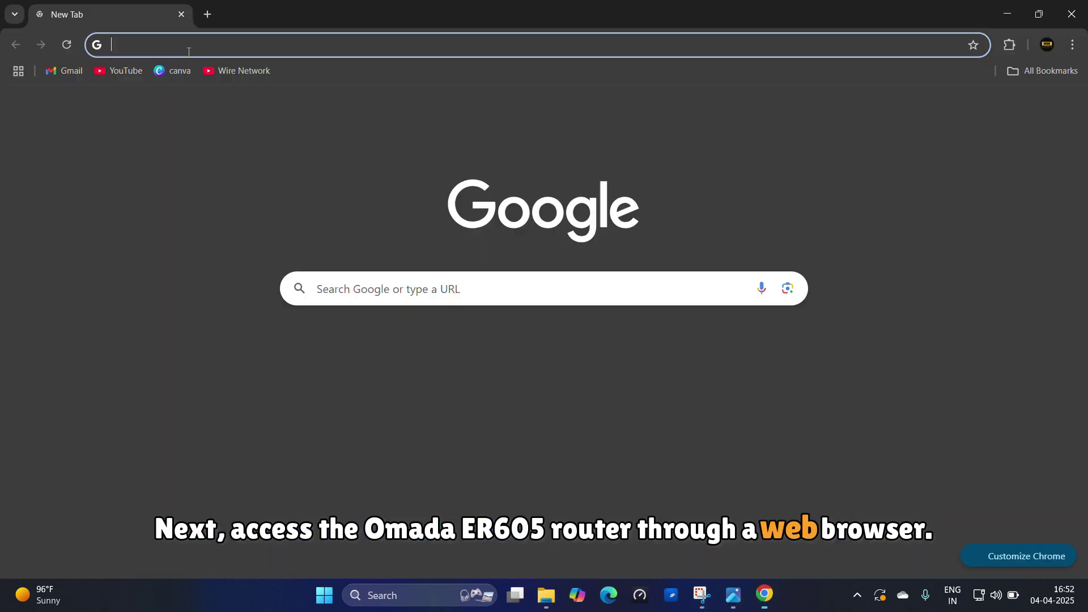
{"action": "type", "text": "192.168.200.1/webpages/login.html"}
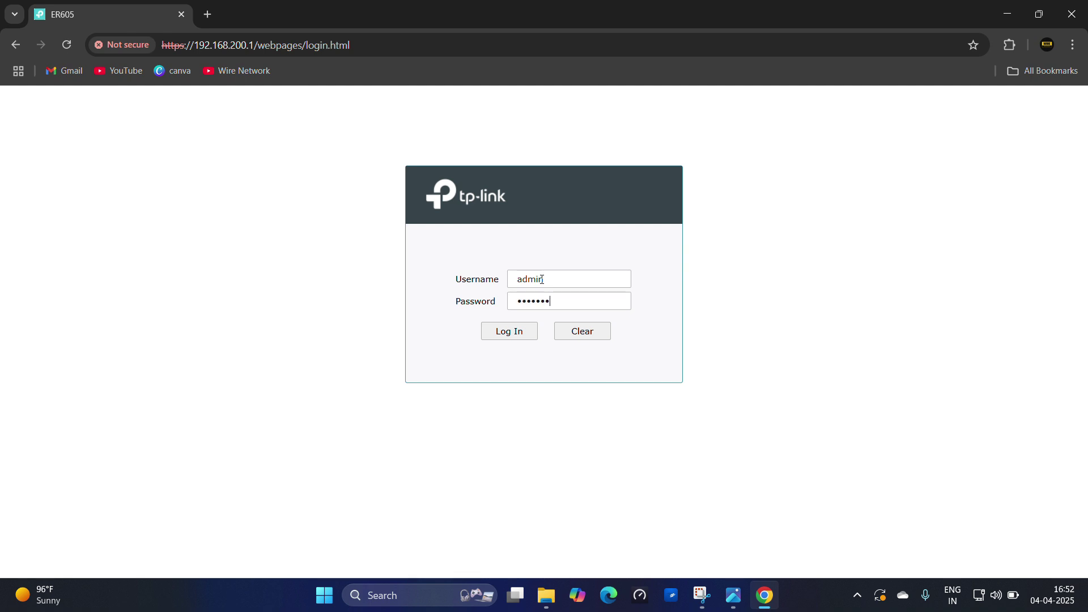
{"action": "key", "text": "Return"}
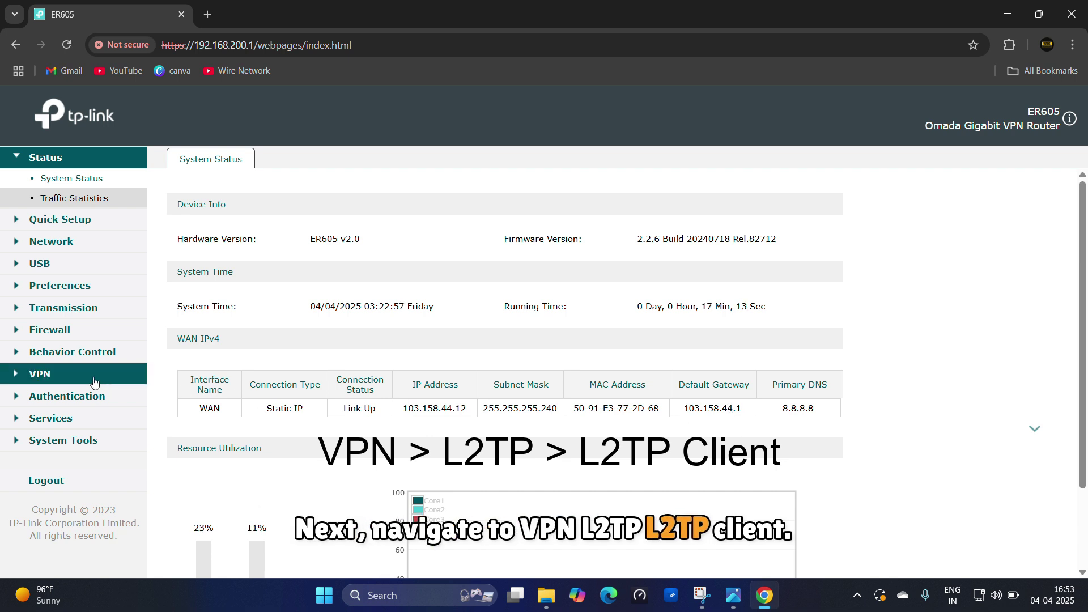
Go to VPN > L2TP > L2TP Client and add a new client entry
{"action": "left_click", "coordinate": [117, 379]}
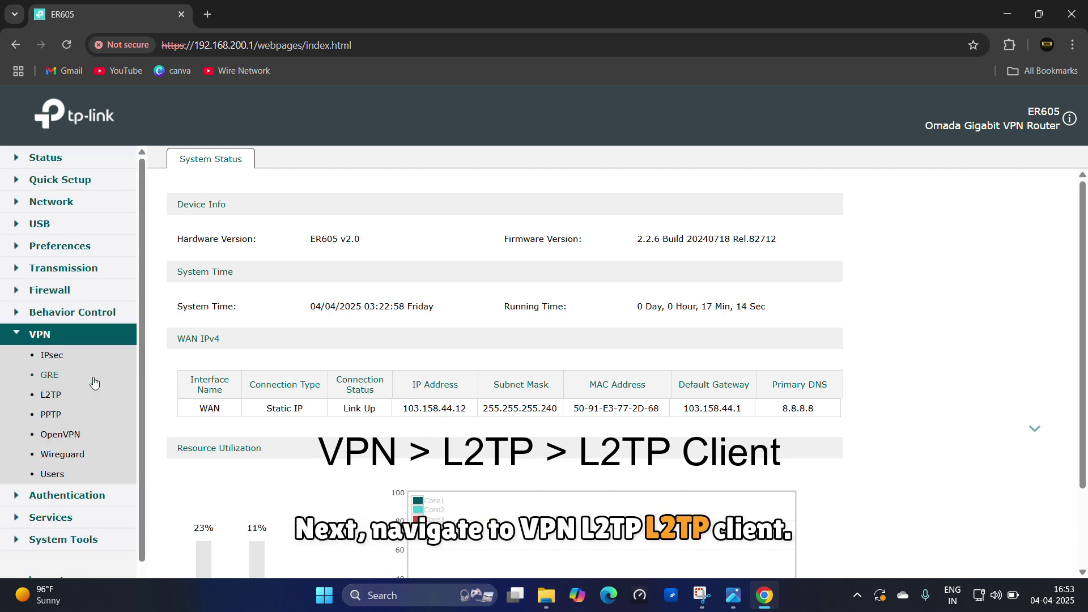
{"action": "left_click", "coordinate": [56, 397]}
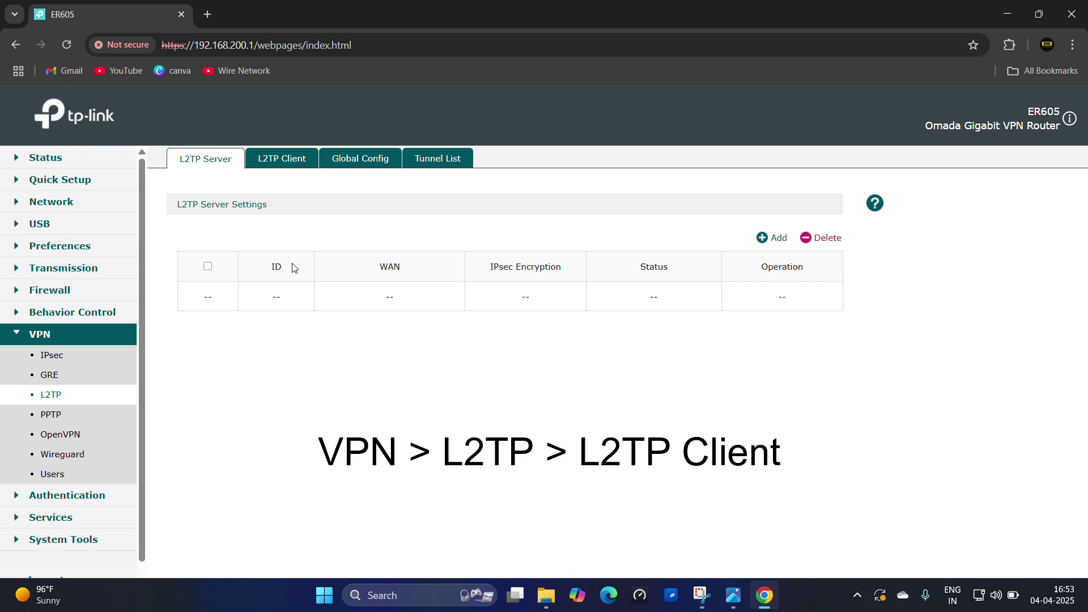
{"action": "left_click", "coordinate": [268, 165]}
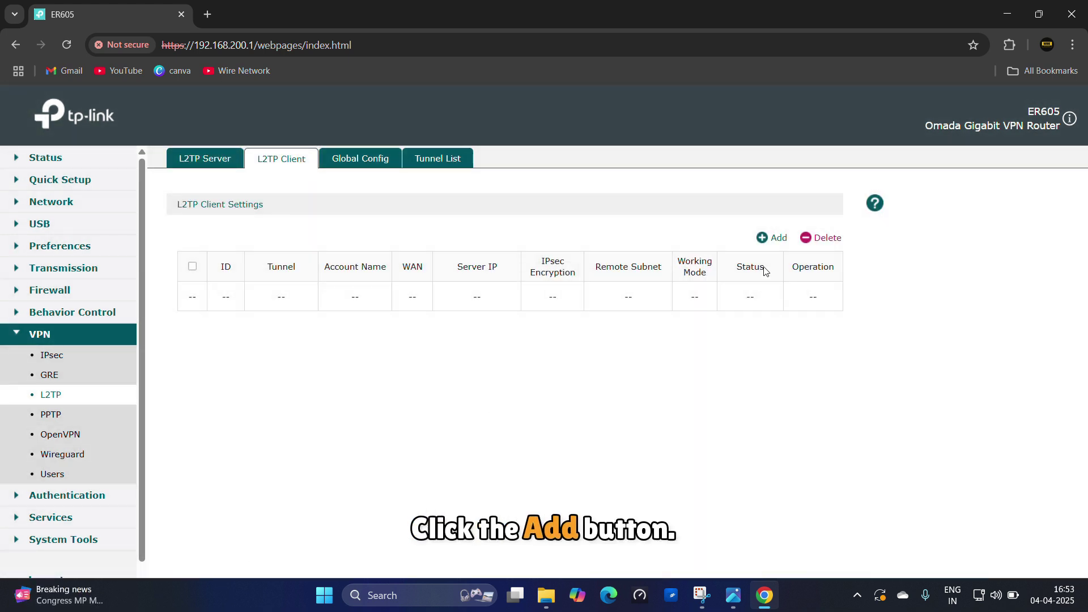
{"action": "left_click", "coordinate": [765, 245]}
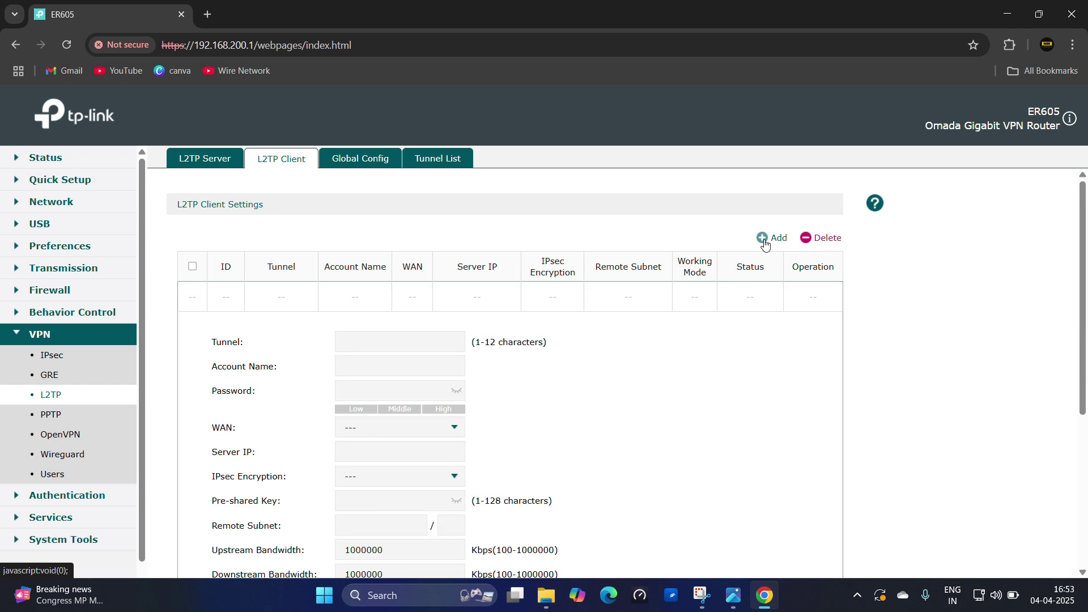
{"action": "scroll", "coordinate": [663, 374], "scroll_direction": "down", "scroll_amount": 2}
{"action": "scroll", "coordinate": [656, 376], "scroll_direction": "up", "scroll_amount": 1}
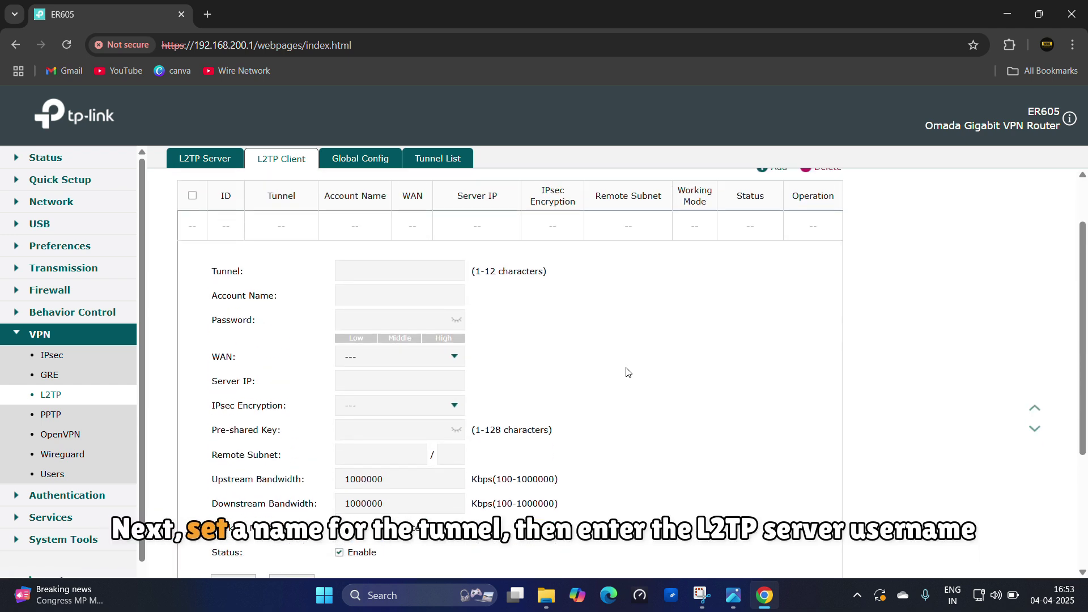
Name the tunnel ER605_L2TP and fill in the MikroTik secret's account name and password
{"action": "left_click", "coordinate": [415, 267]}
{"action": "type", "text": "ER"}
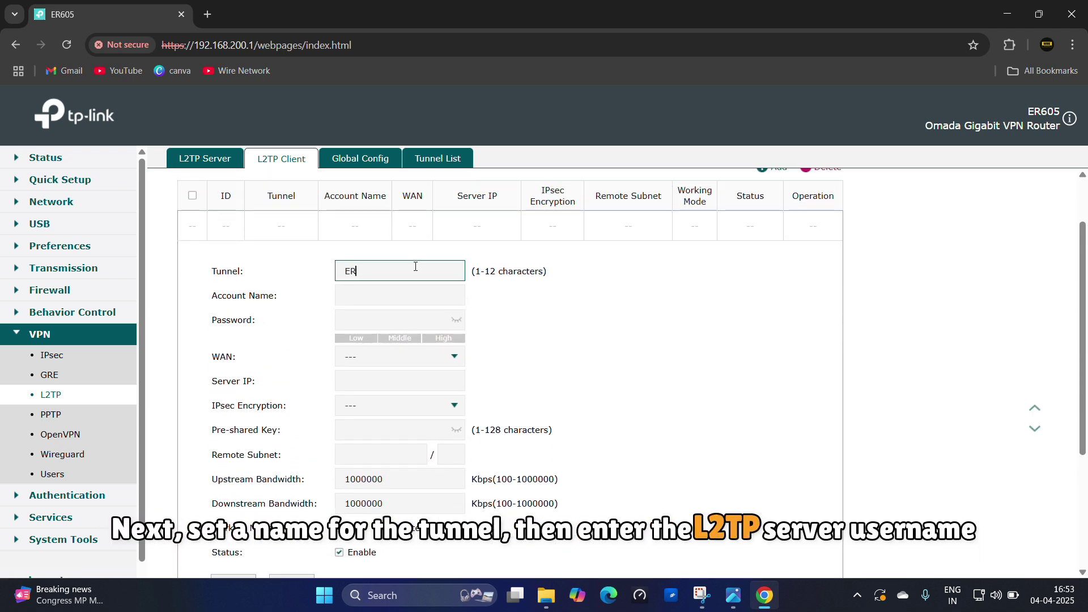
{"action": "type", "text": "605"}
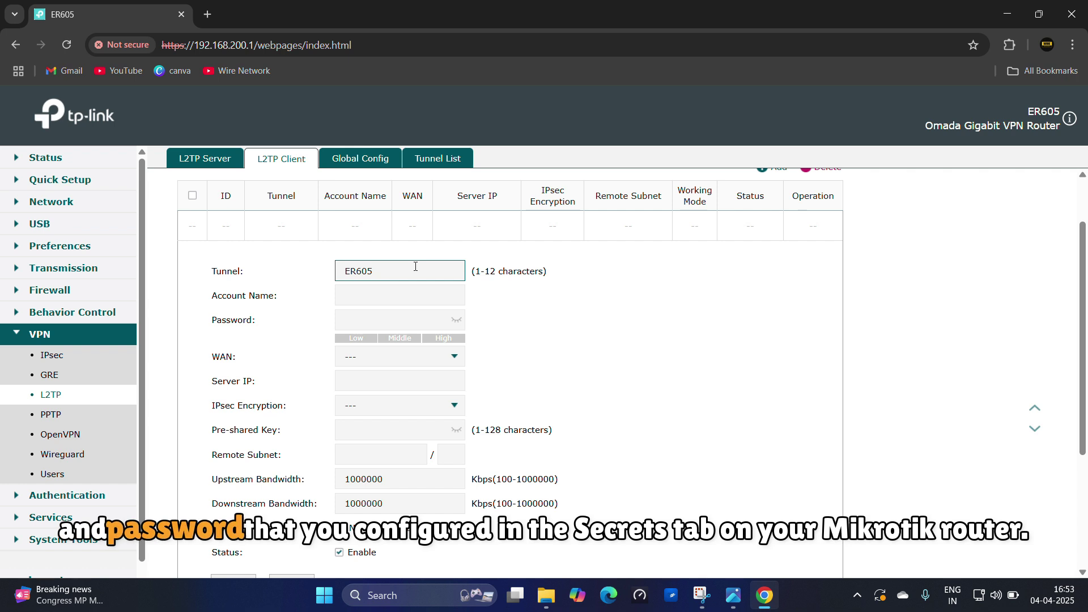
{"action": "type", "text": "_L2TP"}
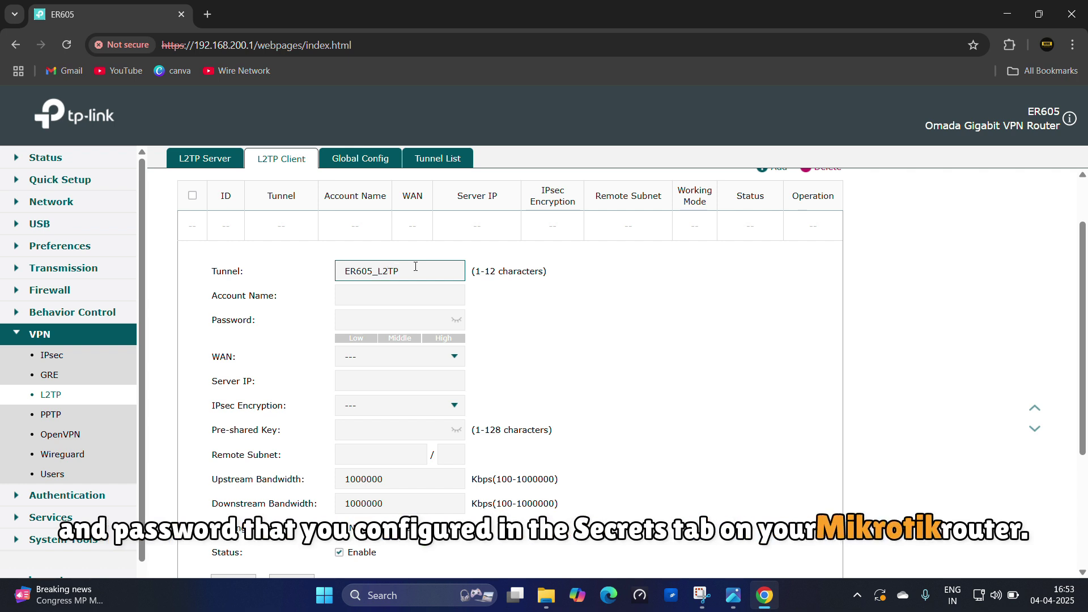
{"action": "key", "text": "Tab"}
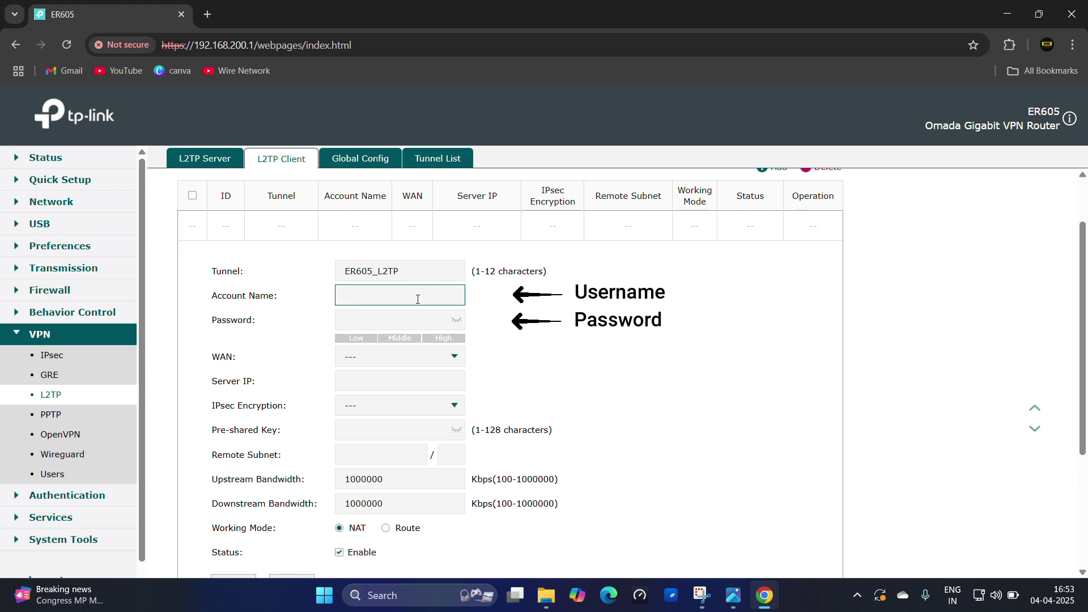
{"action": "key", "text": "Tab"}
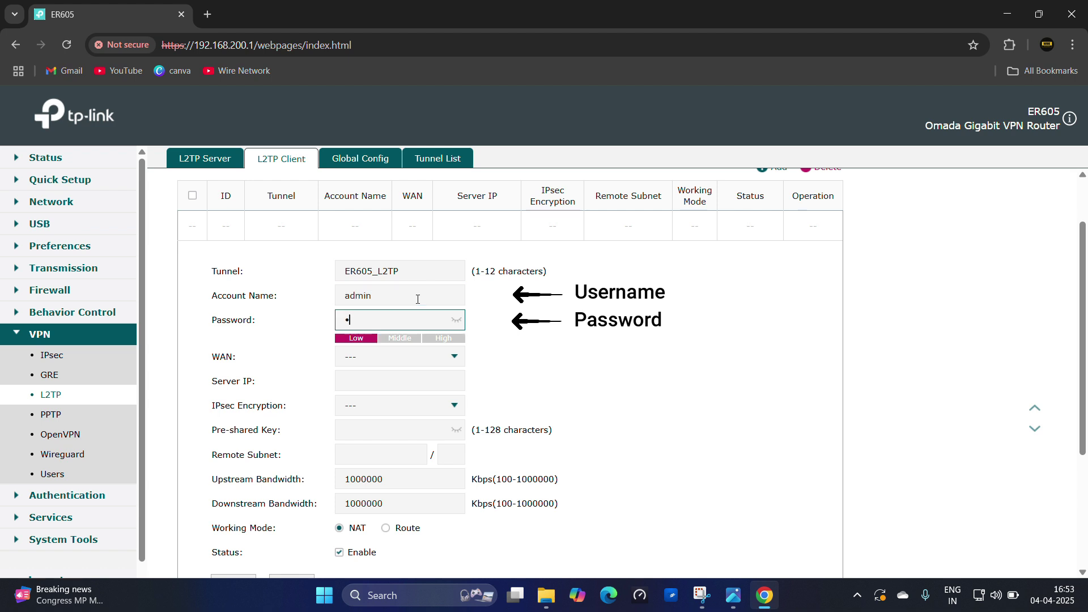
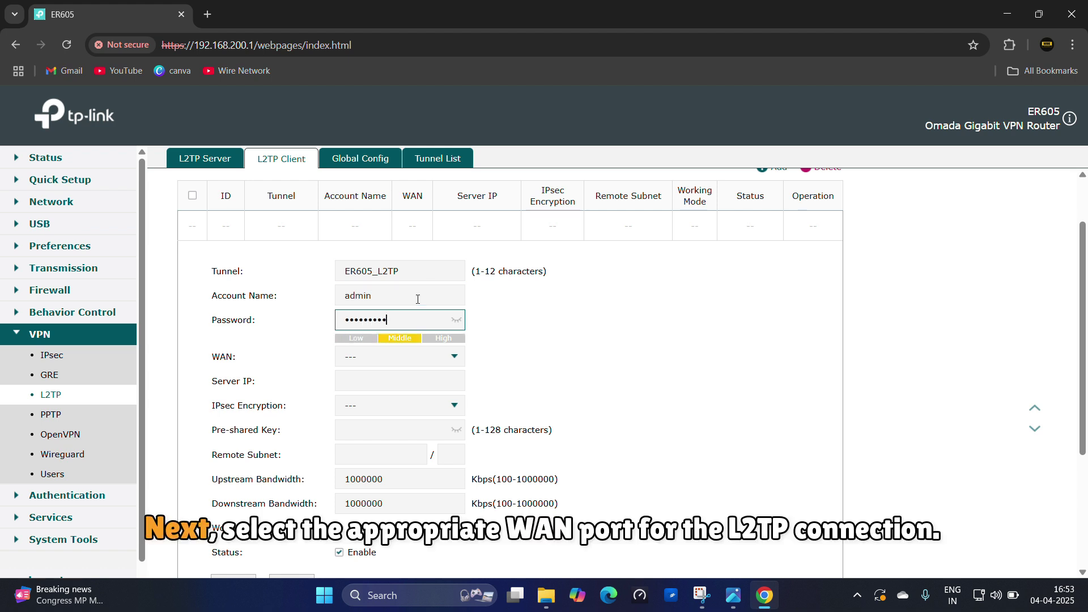
Select the WAN port and enter 112.140.191.235 as the L2TP server IP
{"action": "scroll", "coordinate": [436, 298], "scroll_direction": "down", "scroll_amount": 1}
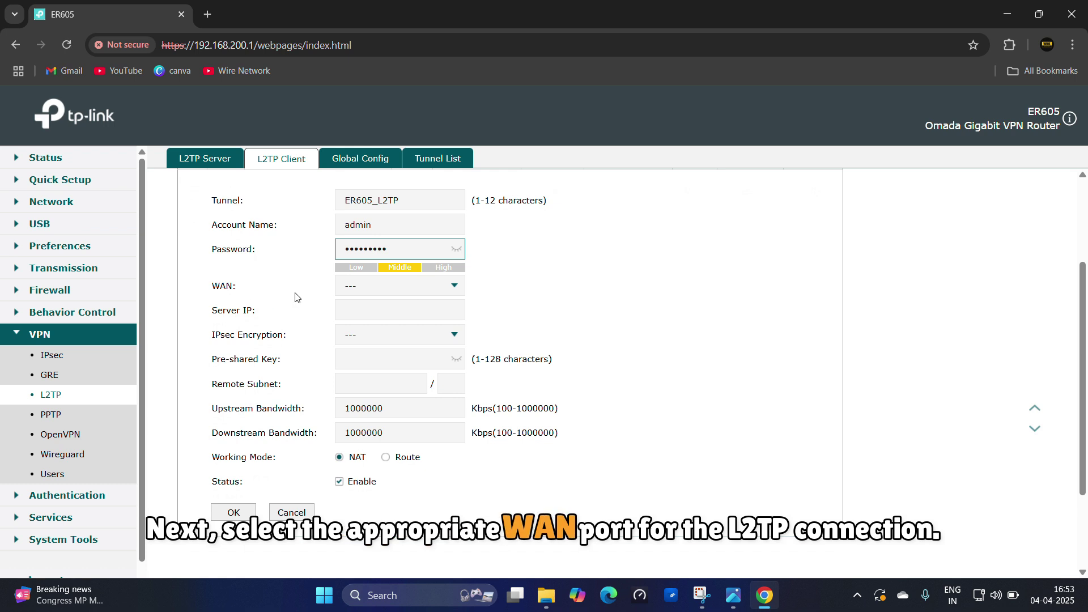
{"action": "left_click", "coordinate": [397, 287]}
{"action": "left_click", "coordinate": [383, 310]}
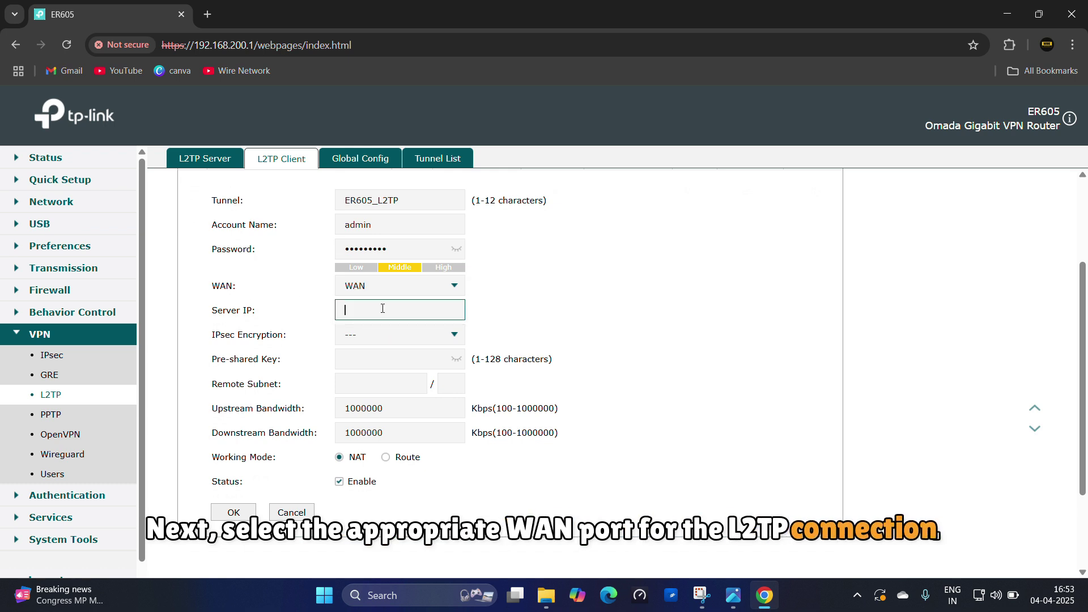
{"action": "left_click", "coordinate": [733, 595]}
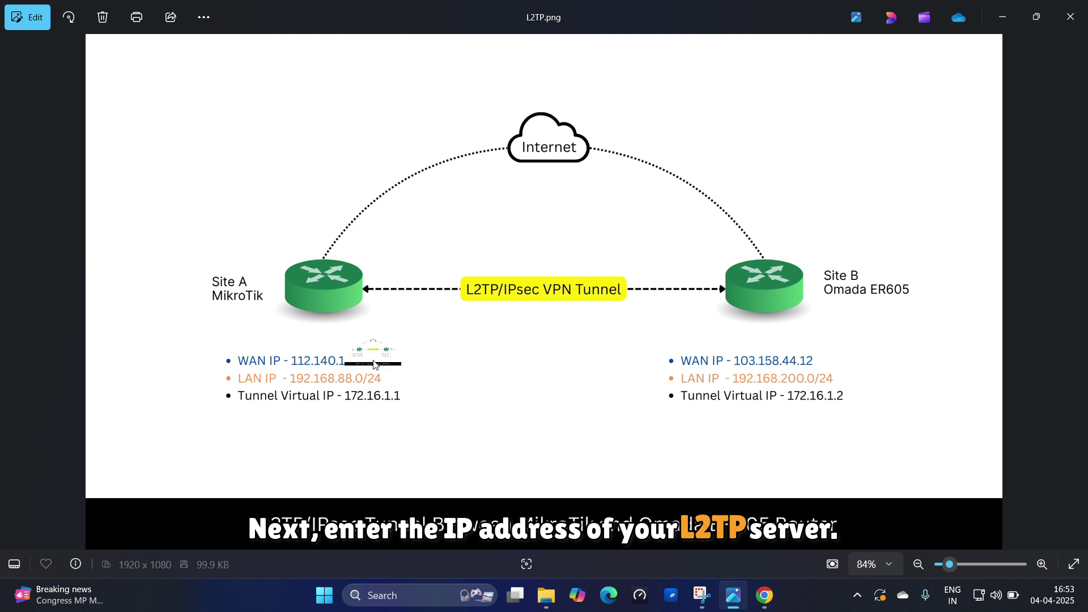
{"action": "left_click", "coordinate": [765, 597]}
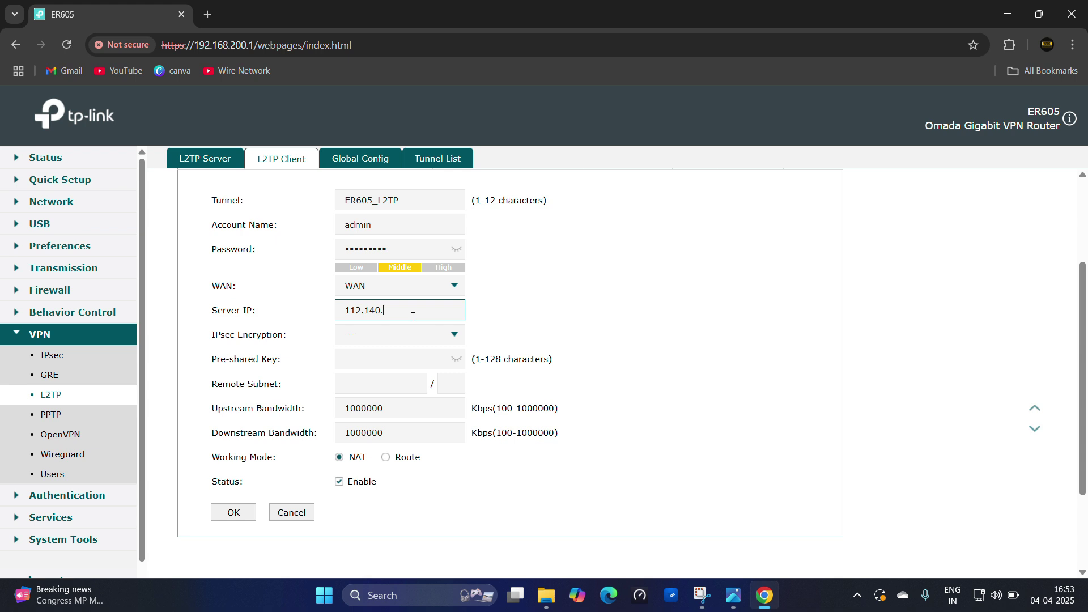
{"action": "type", "text": "35"}
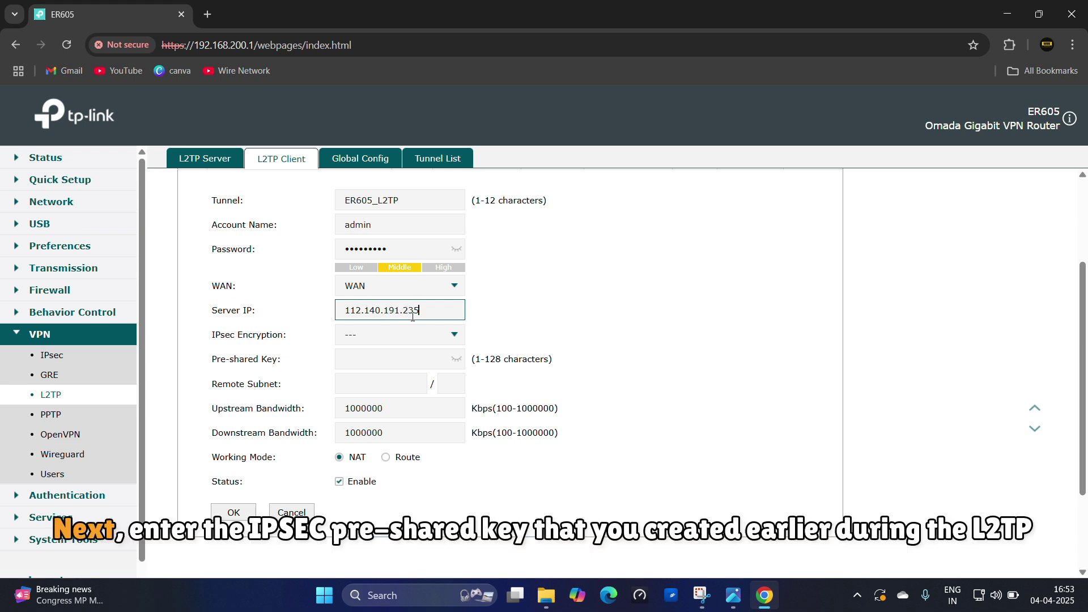
Set IPsec Encryption to Encrypted and enter the pre-shared key
{"action": "scroll", "coordinate": [425, 274], "scroll_direction": "down", "scroll_amount": 1}
{"action": "left_click", "coordinate": [417, 267]}
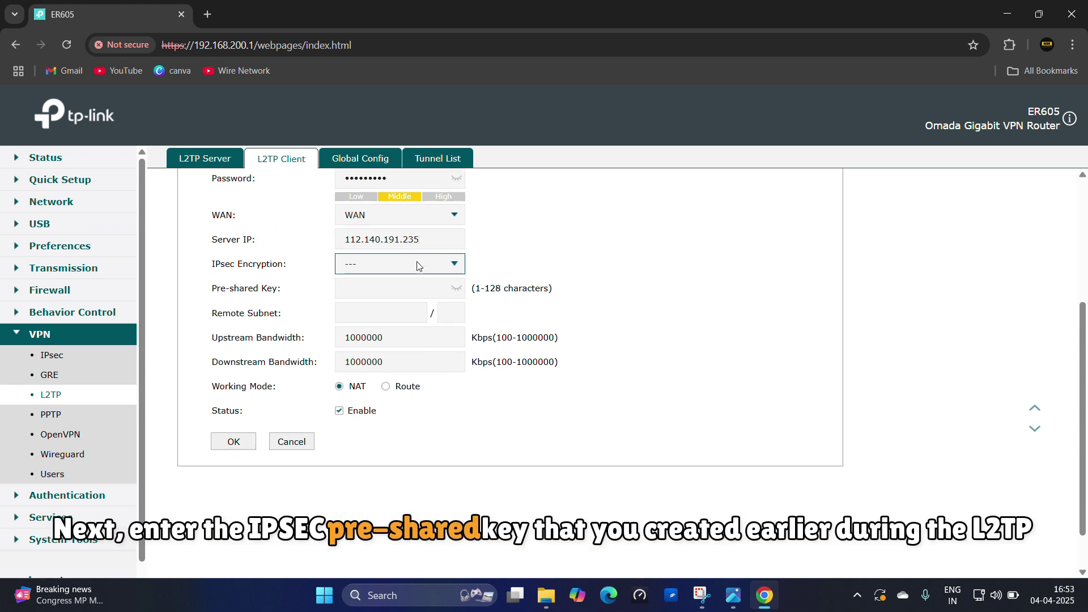
{"action": "left_click", "coordinate": [394, 290]}
{"action": "left_click", "coordinate": [394, 289]}
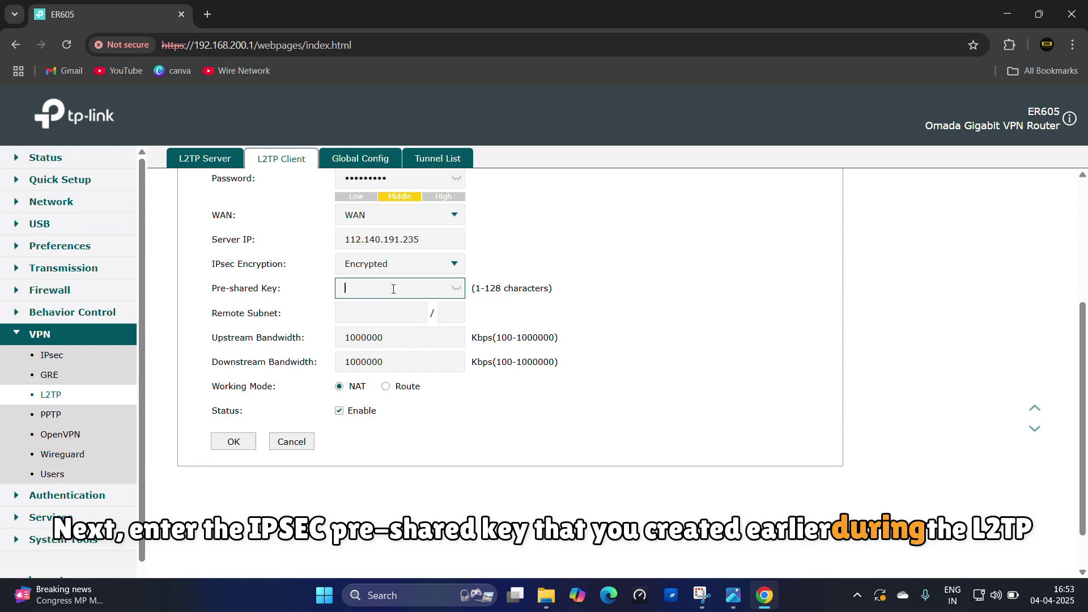
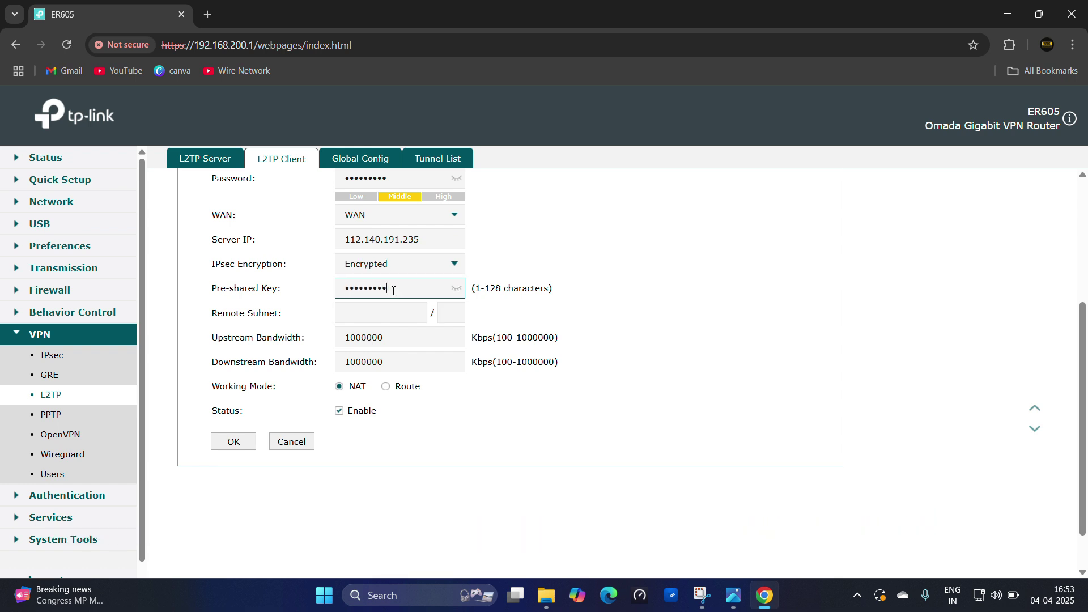
{"action": "left_click", "coordinate": [400, 319]}
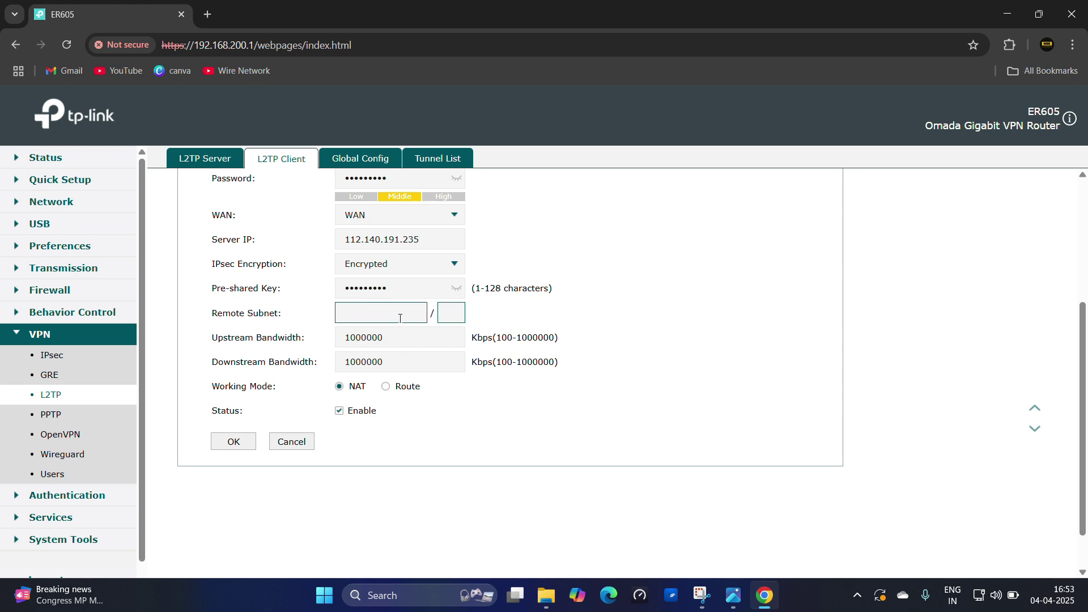
{"action": "left_click", "coordinate": [733, 595]}
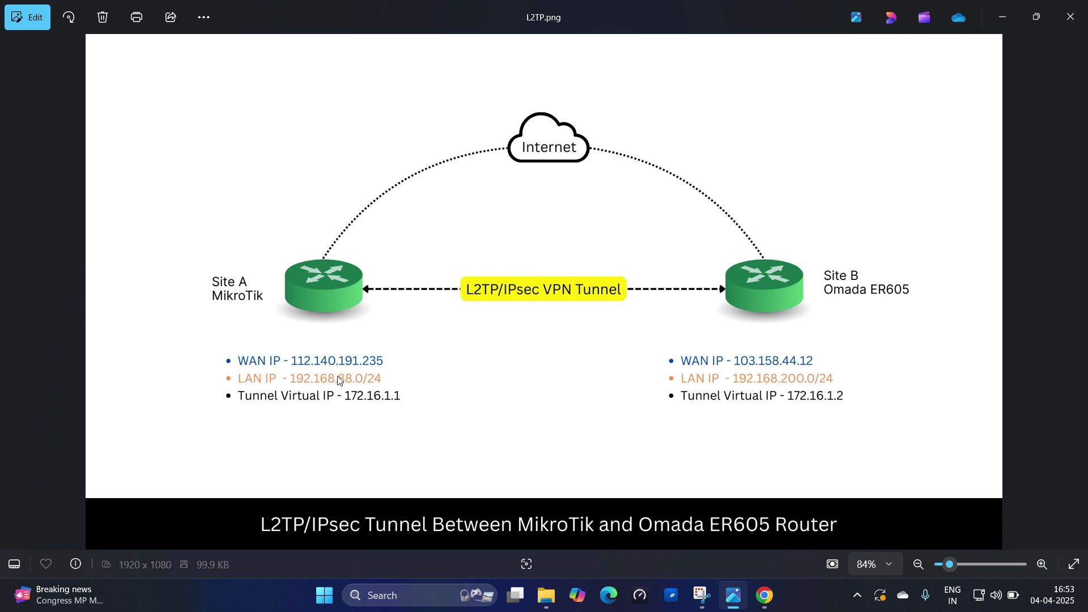
Enter 192.168.88.0/24 as the remote subnet and save the L2TP client with OK
{"action": "key", "text": "alt+Tab"}
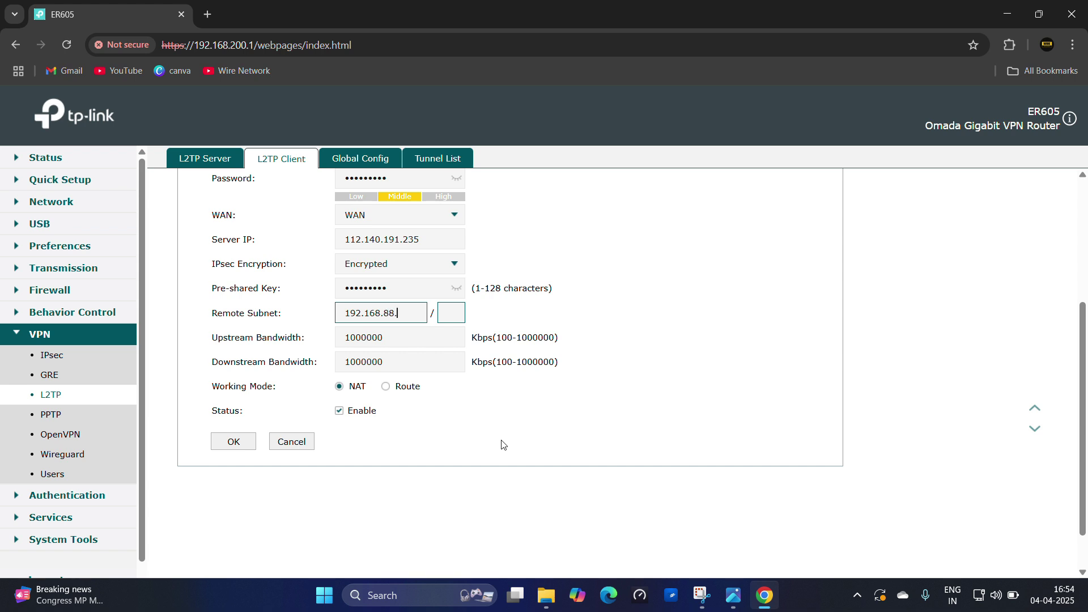
{"action": "type", "text": "24"}
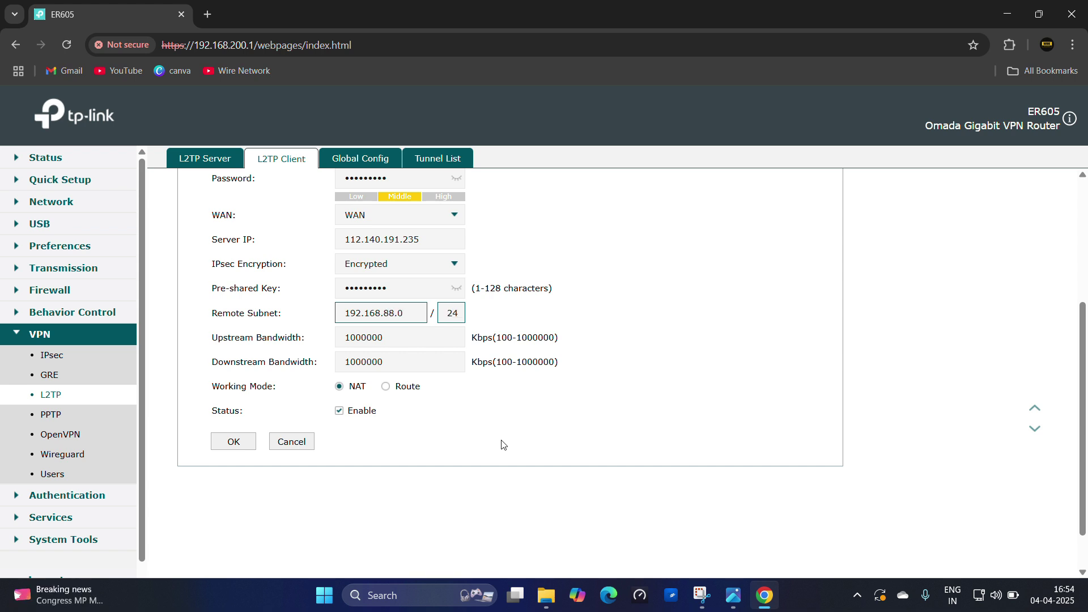
{"action": "scroll", "coordinate": [501, 445], "scroll_direction": "down", "scroll_amount": 1}
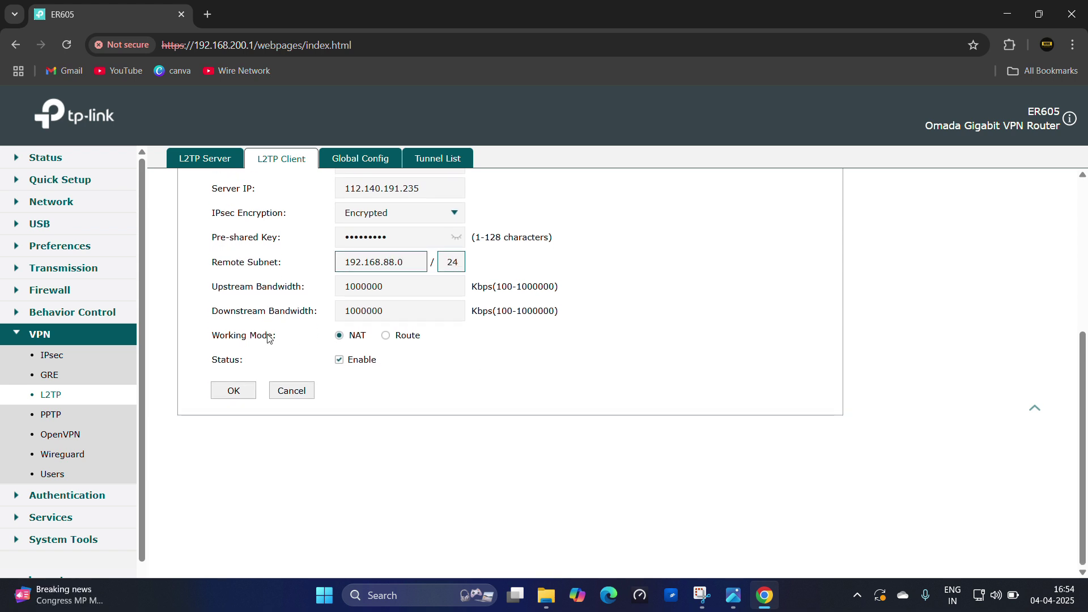
{"action": "left_click", "coordinate": [241, 390]}
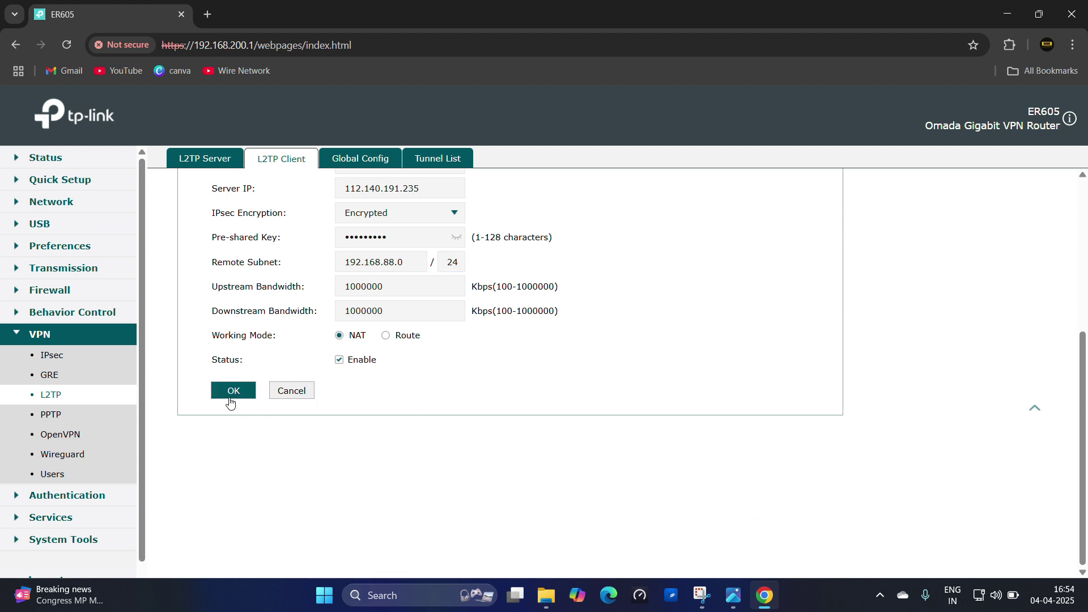
{"action": "scroll", "coordinate": [525, 424], "scroll_direction": "up", "scroll_amount": 4}
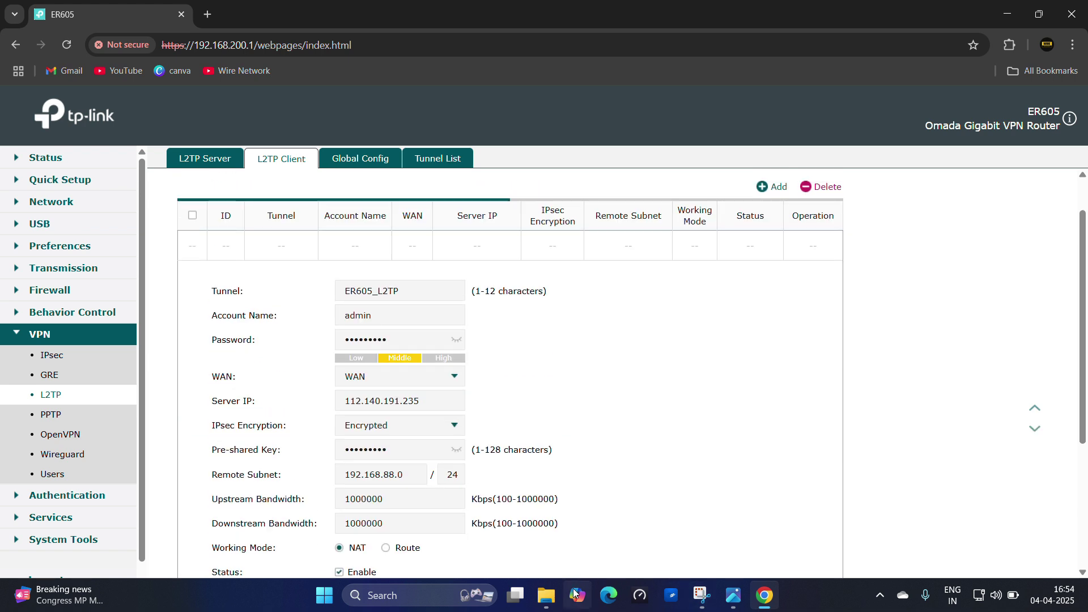
Close the router page and diagram, then launch WinBox and connect to the MikroTik router
{"action": "left_click", "coordinate": [1003, 22]}
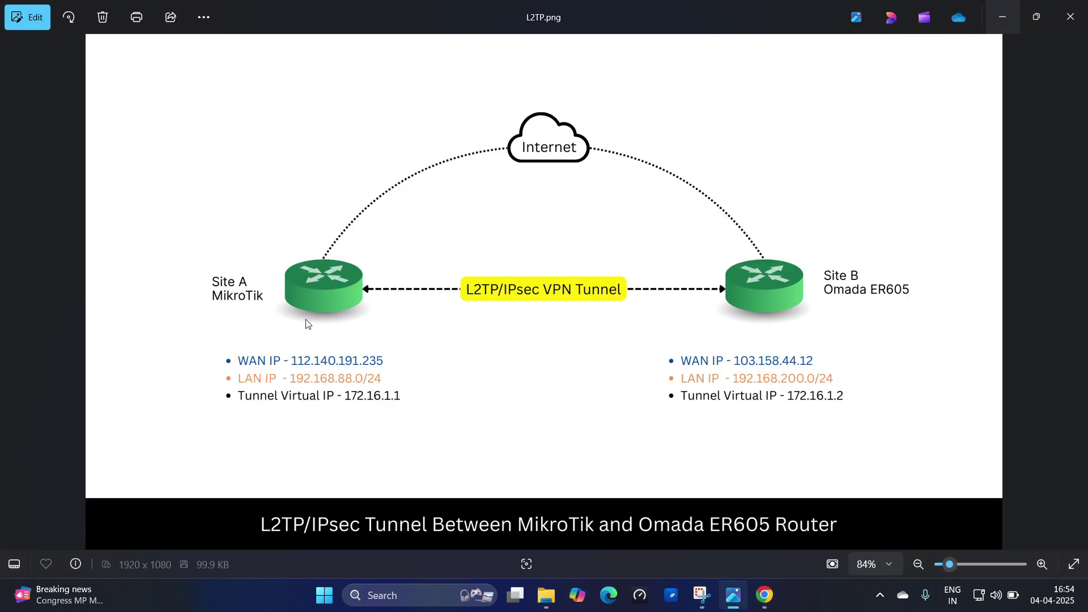
{"action": "left_click", "coordinate": [1003, 14]}
{"action": "double_click", "coordinate": [25, 514]}
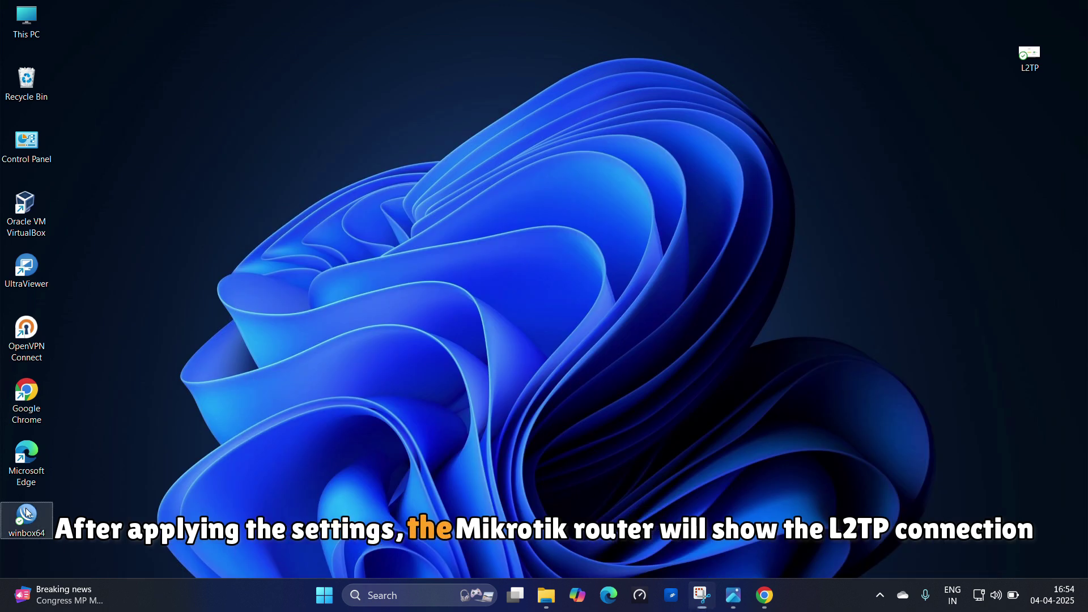
{"action": "left_click", "coordinate": [970, 104]}
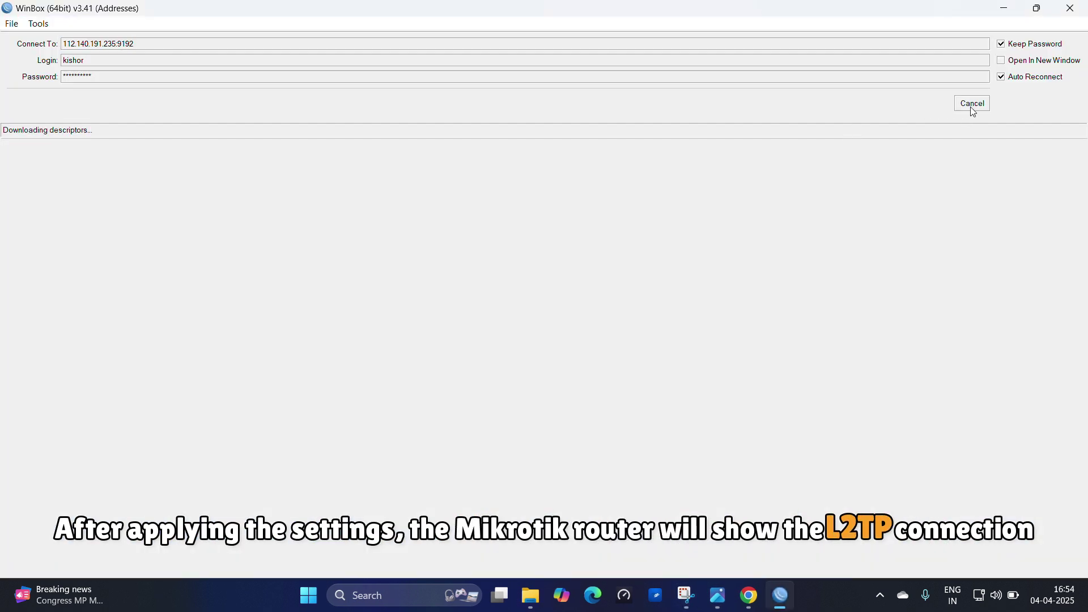
Check l2tp-admin status: running, local 172.16.1.1, remote 172.16.1.2, then close it
{"action": "left_click", "coordinate": [65, 105]}
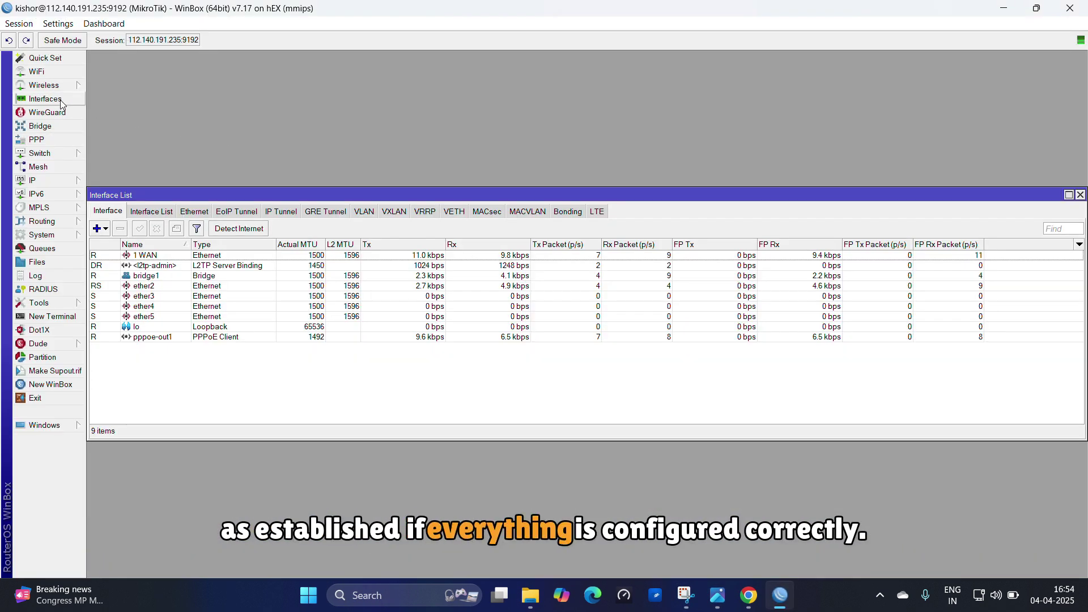
{"action": "double_click", "coordinate": [202, 266]}
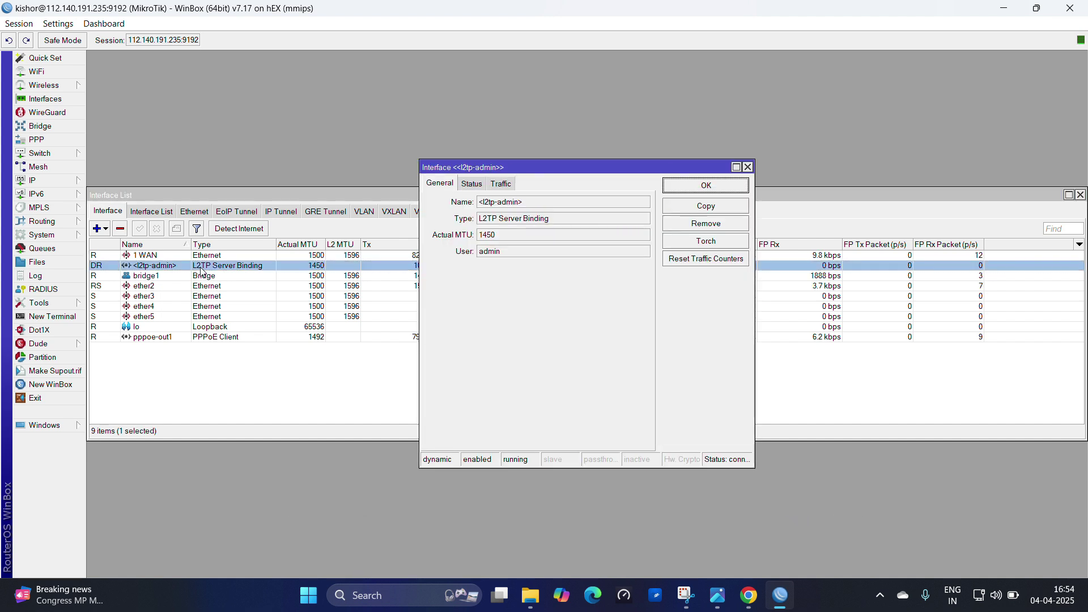
{"action": "left_click", "coordinate": [472, 184]}
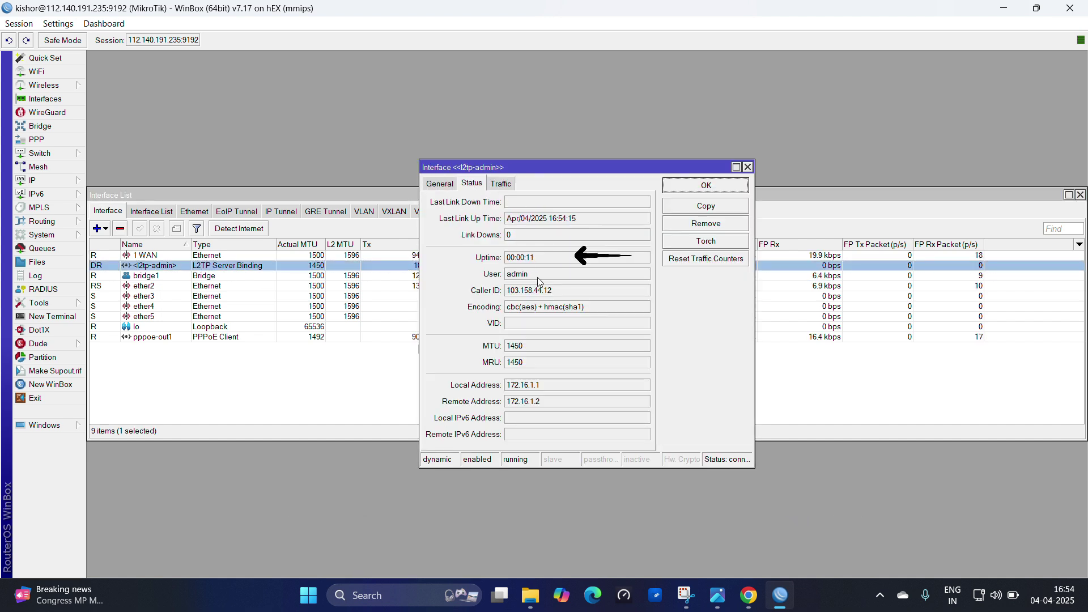
{"action": "left_click_drag", "start_coordinate": [556, 383], "coordinate": [501, 386]}
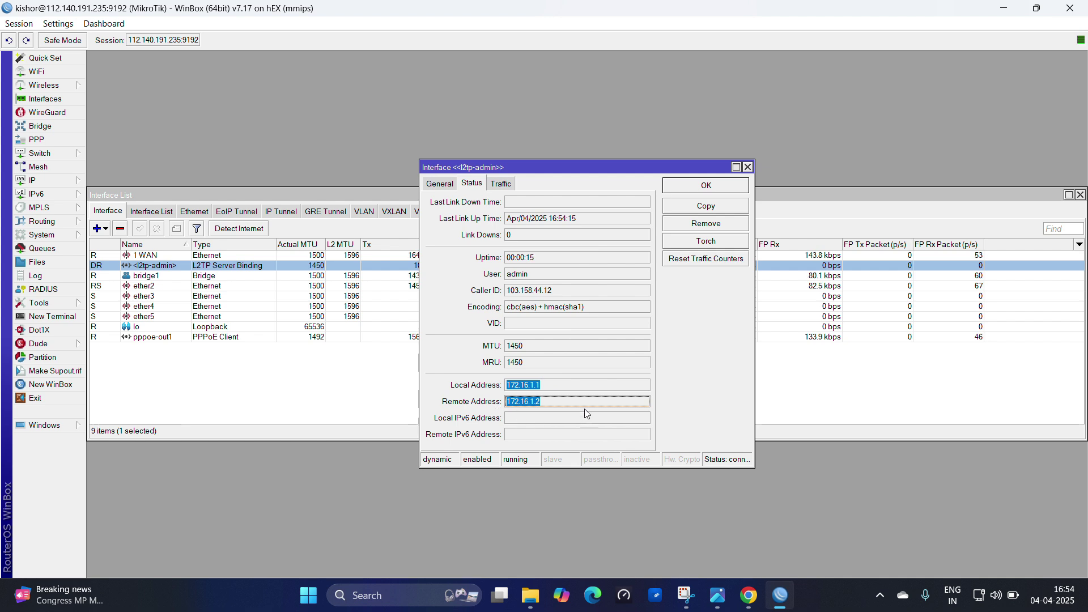
{"action": "left_click", "coordinate": [584, 409]}
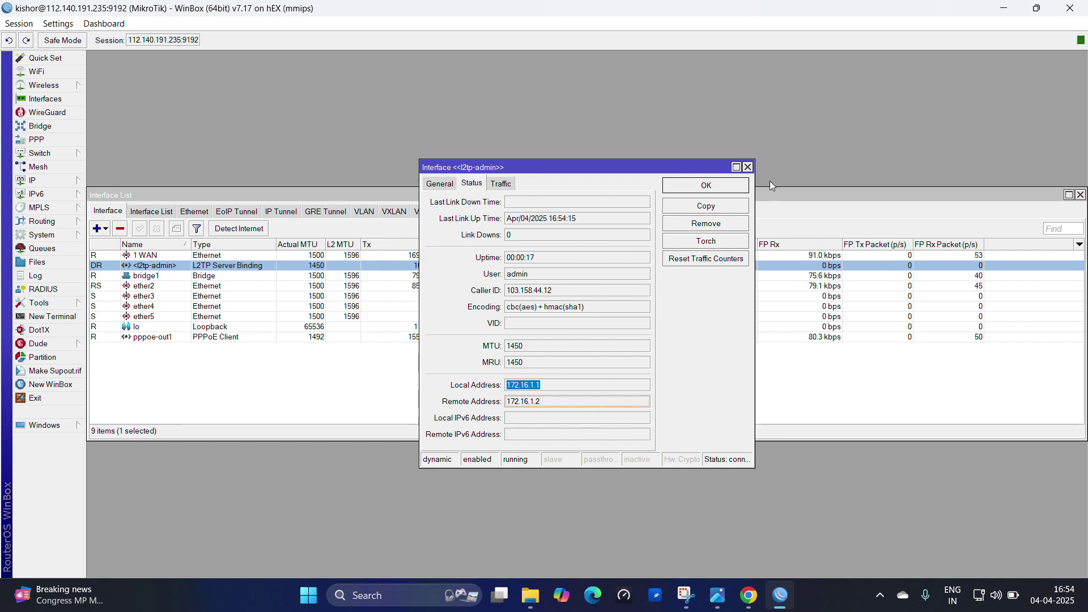
{"action": "left_click", "coordinate": [747, 169]}
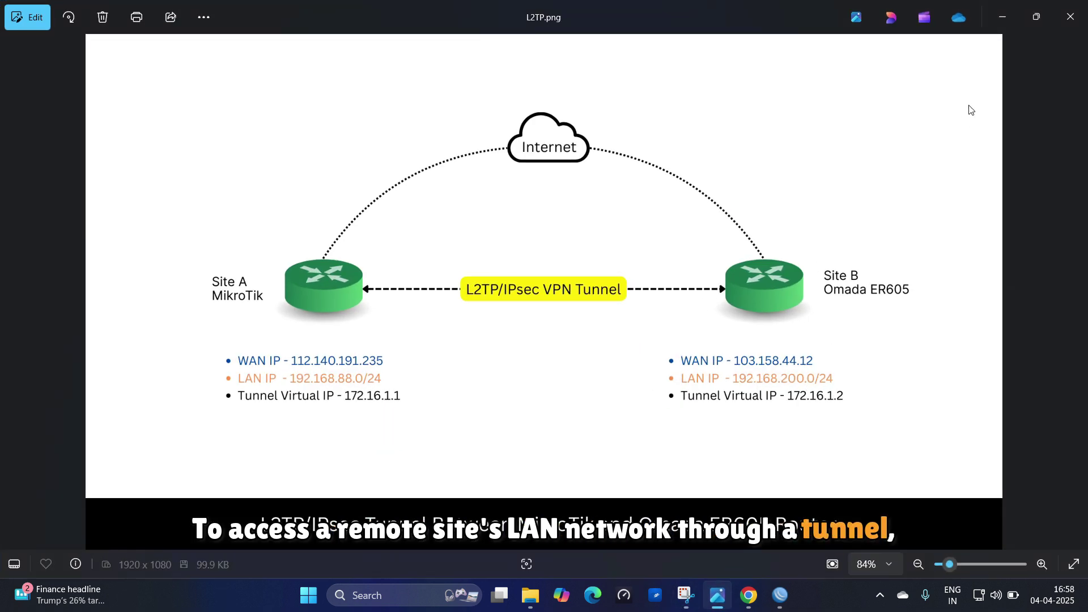
Run ping 192.168.200.1 in the WinBox terminal and see every request time out
{"action": "left_click", "coordinate": [1004, 20]}
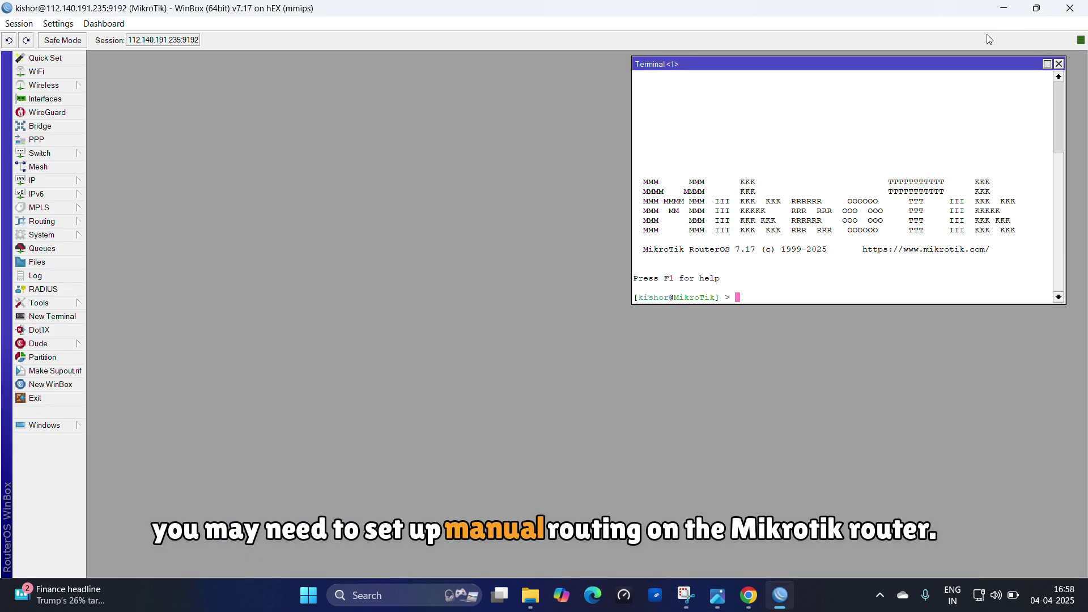
{"action": "type", "text": "ping 192.168.200.1"}
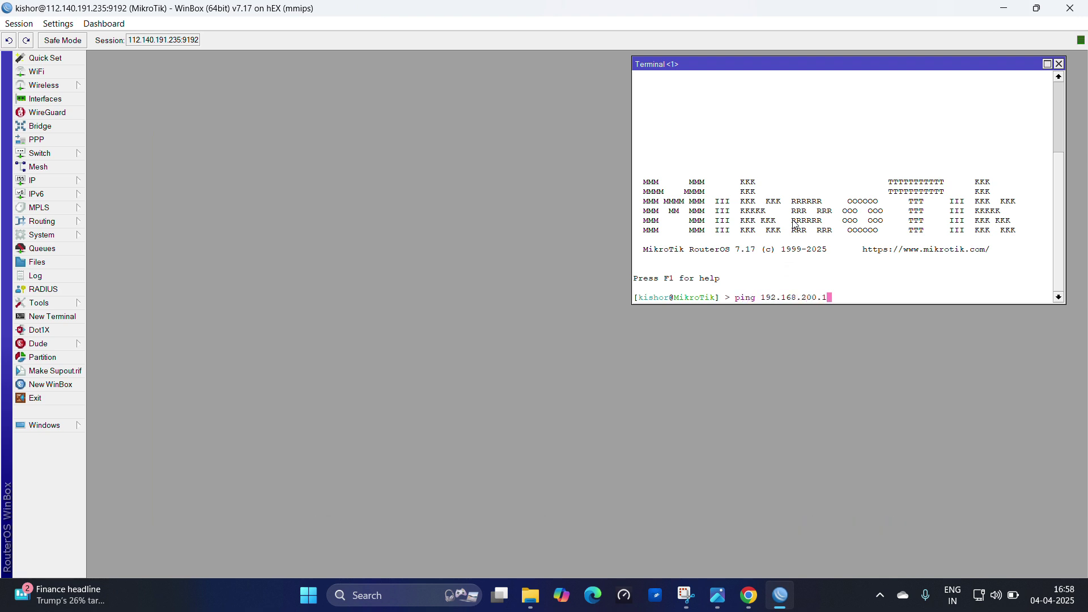
{"action": "key", "text": "Return"}
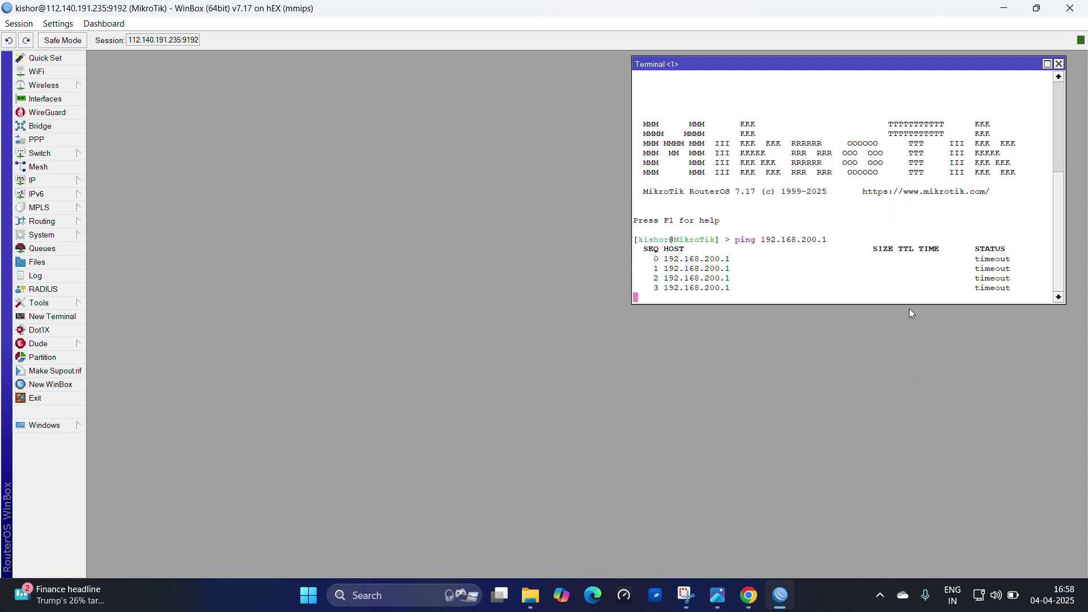
In IP > Routes, add destination 192.168.200.0/24 with gateway 172.16.1.2, apply and confirm
{"action": "left_click", "coordinate": [34, 180]}
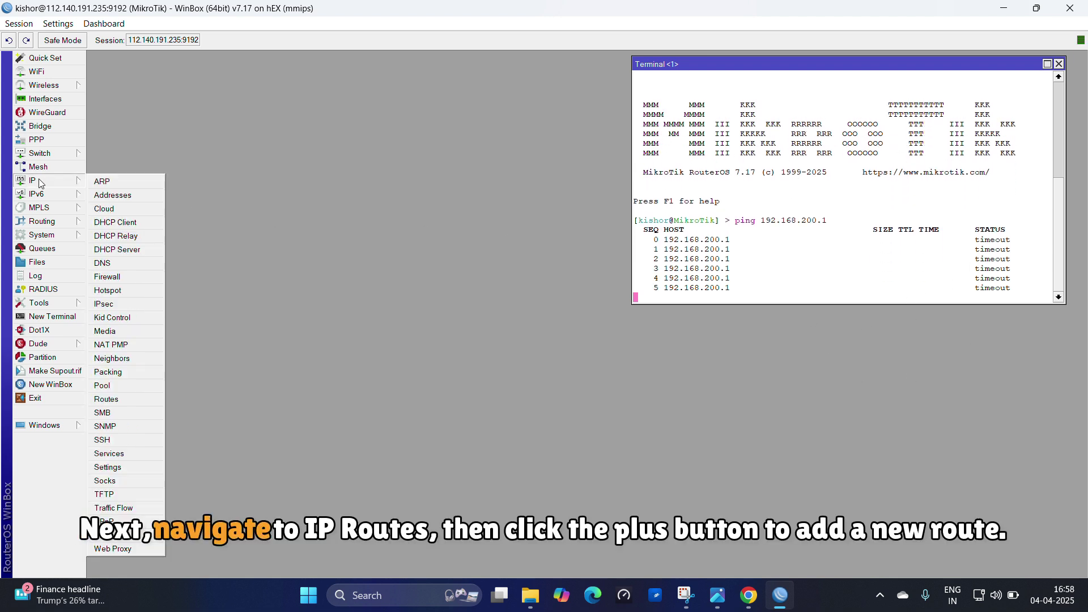
{"action": "left_click", "coordinate": [132, 399]}
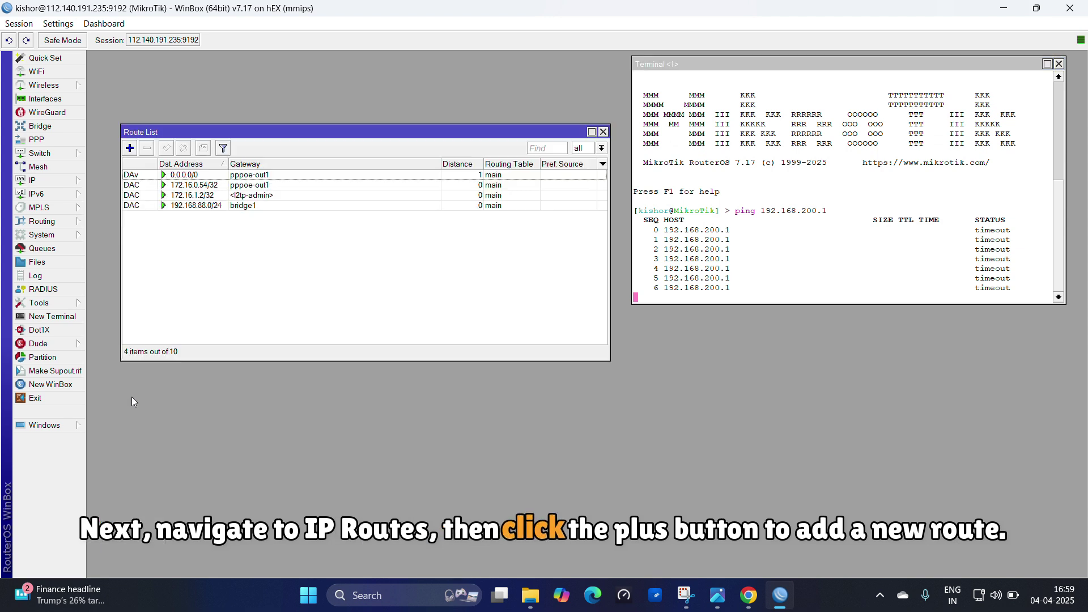
{"action": "left_click", "coordinate": [135, 148]}
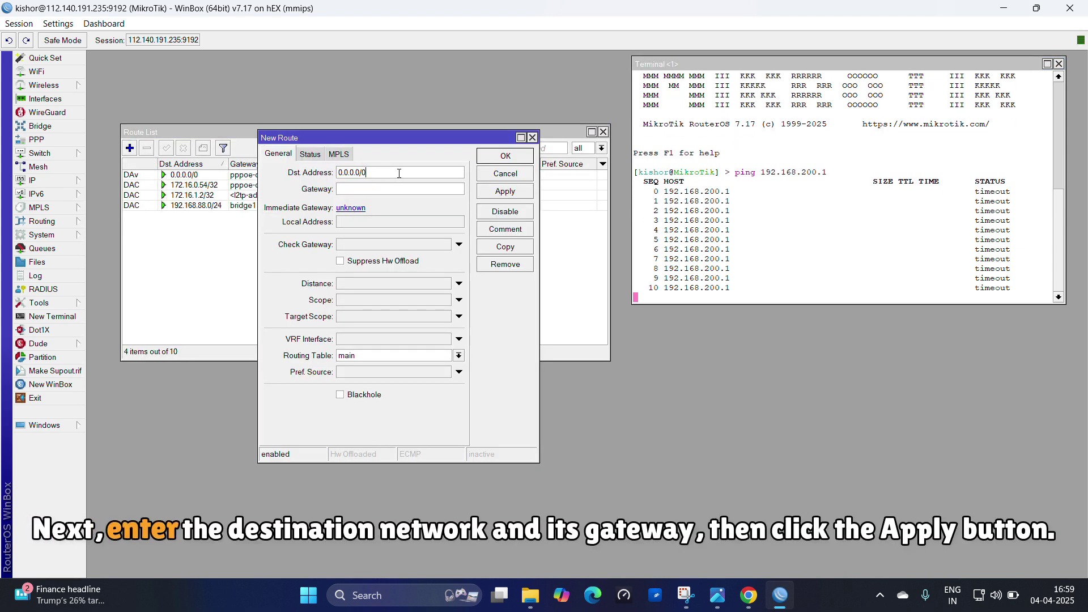
{"action": "left_click_drag", "start_coordinate": [367, 172], "coordinate": [328, 173]}
{"action": "type", "text": "19"}
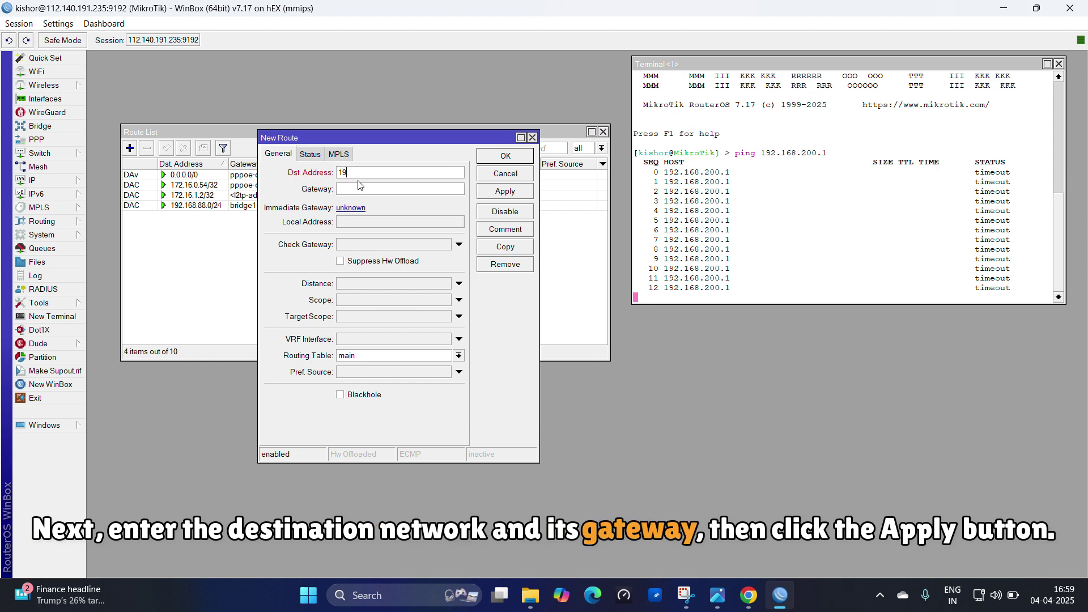
{"action": "type", "text": "2.168.2"}
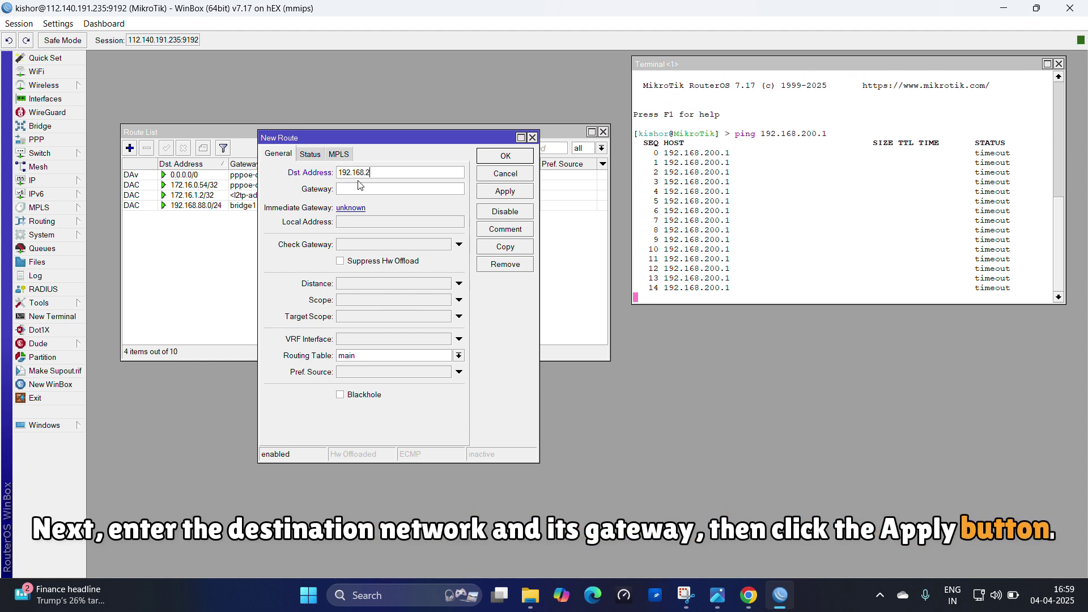
{"action": "type", "text": "00.0/24"}
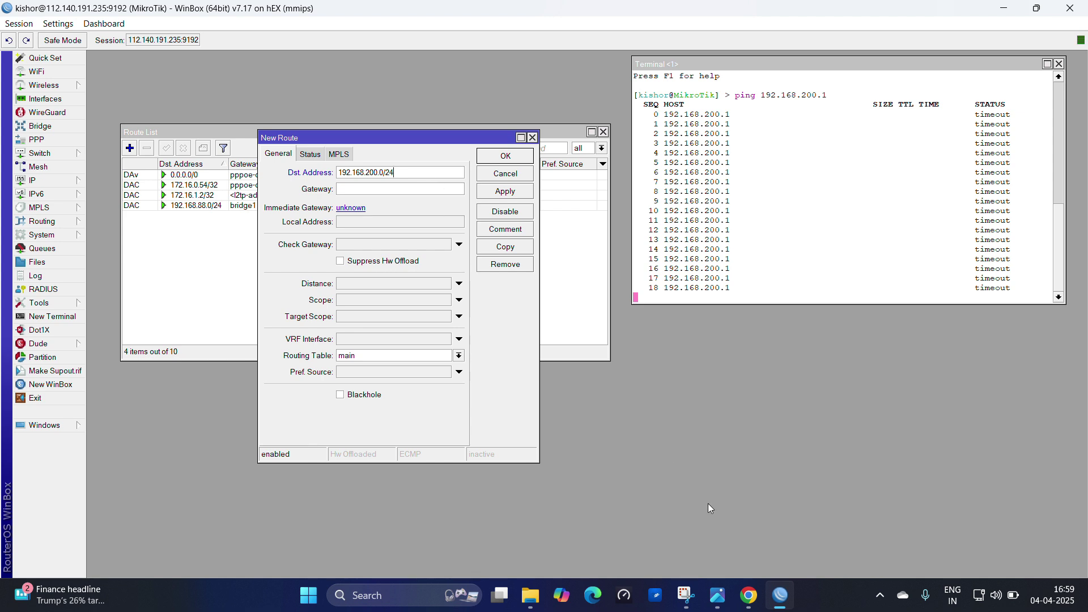
{"action": "left_click", "coordinate": [719, 601]}
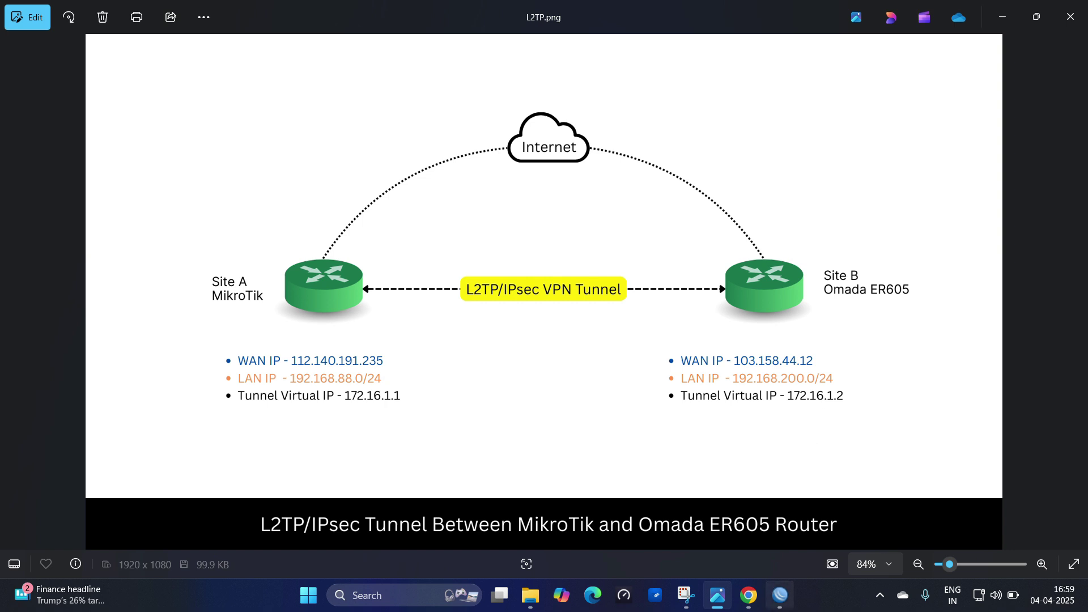
{"action": "left_click", "coordinate": [779, 599]}
{"action": "left_click", "coordinate": [357, 187]}
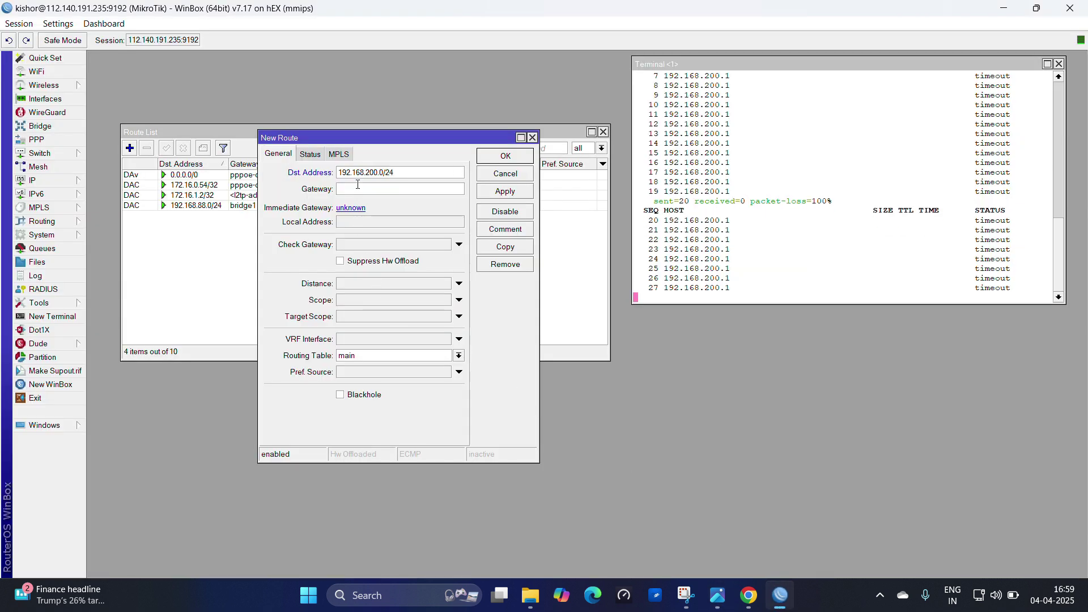
{"action": "type", "text": "172.16"}
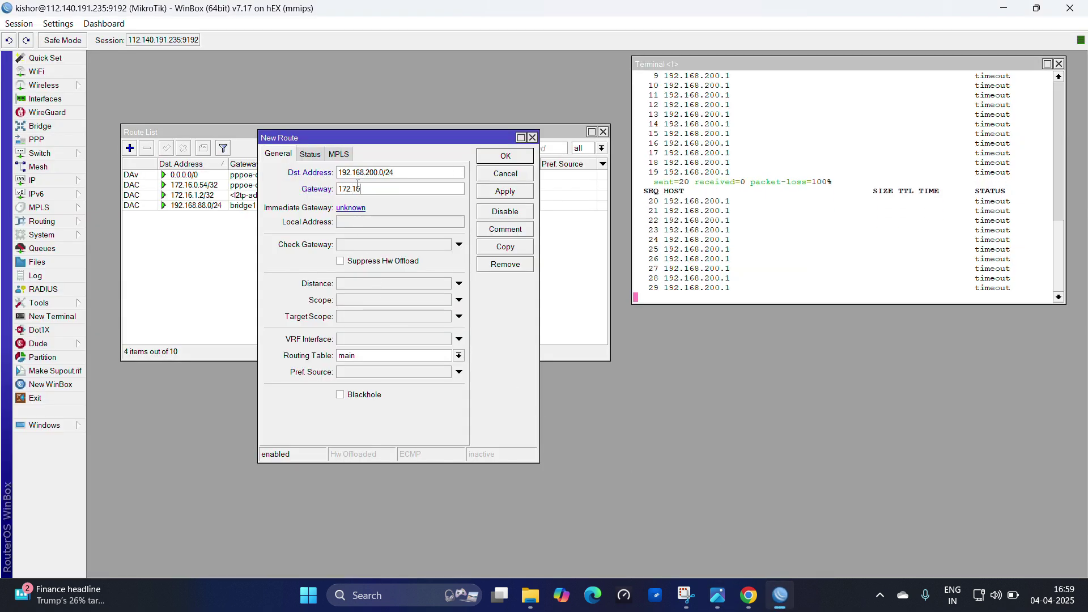
{"action": "type", "text": ".1.2"}
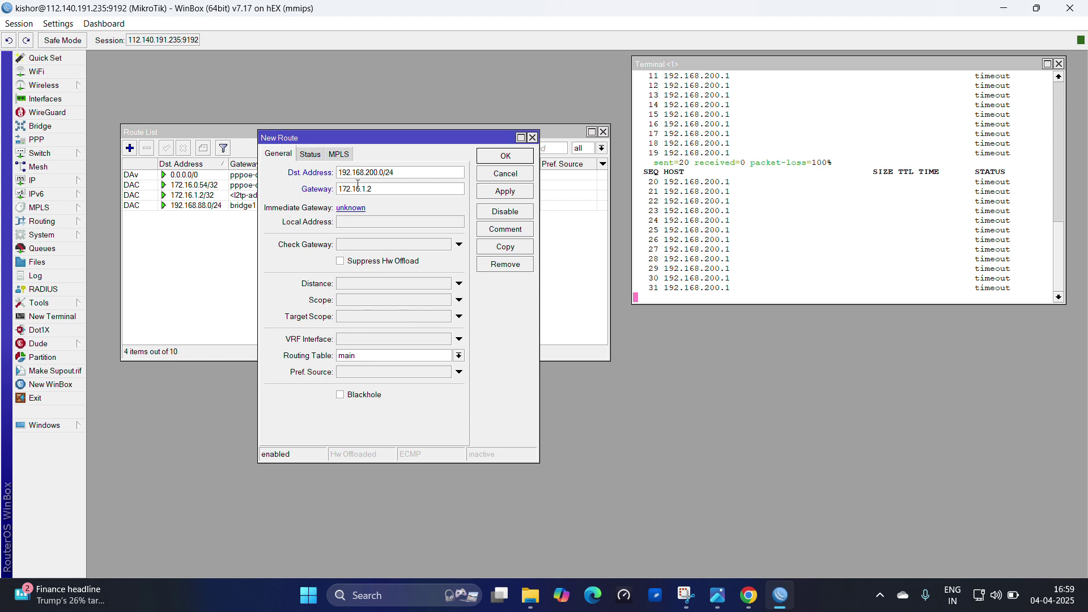
{"action": "left_click", "coordinate": [501, 195]}
{"action": "left_click", "coordinate": [499, 159]}
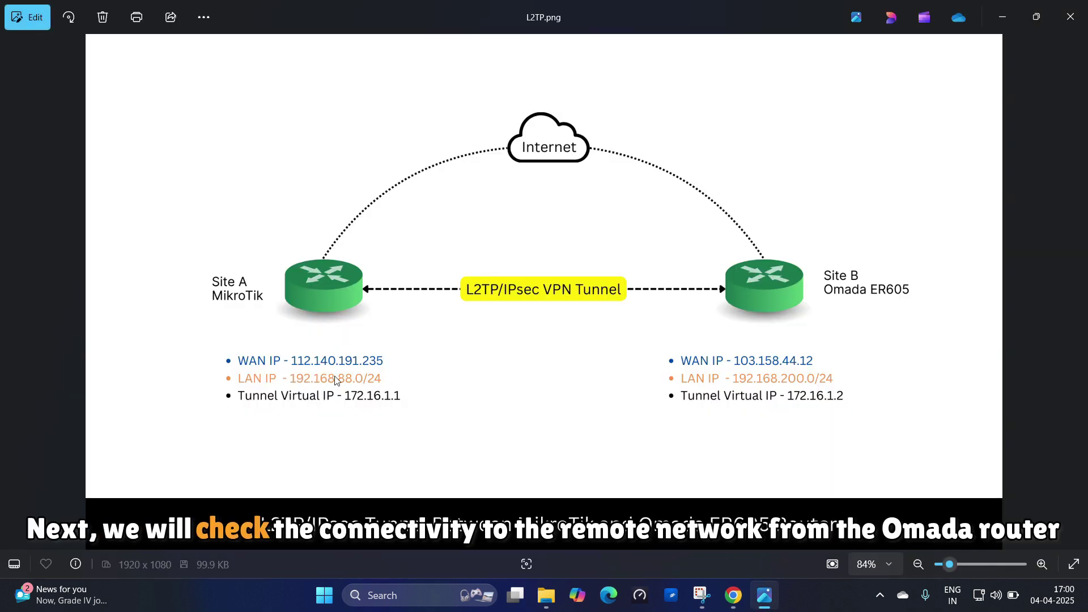
Return to the ER605 page, open System Tools > Diagnostics and select the Destination IP field
{"action": "left_click", "coordinate": [1071, 22]}
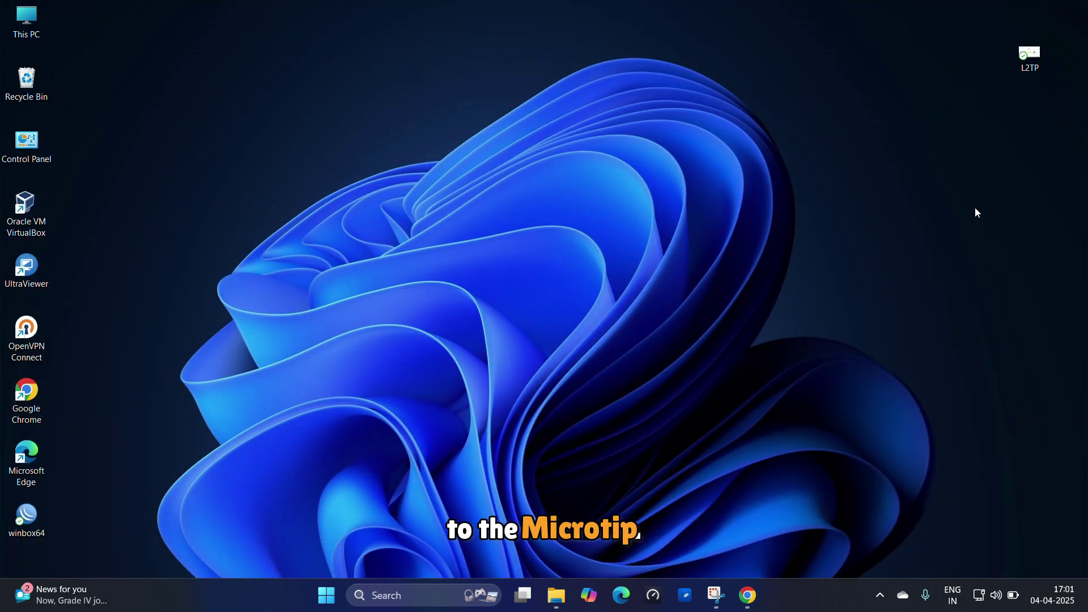
{"action": "left_click", "coordinate": [754, 596]}
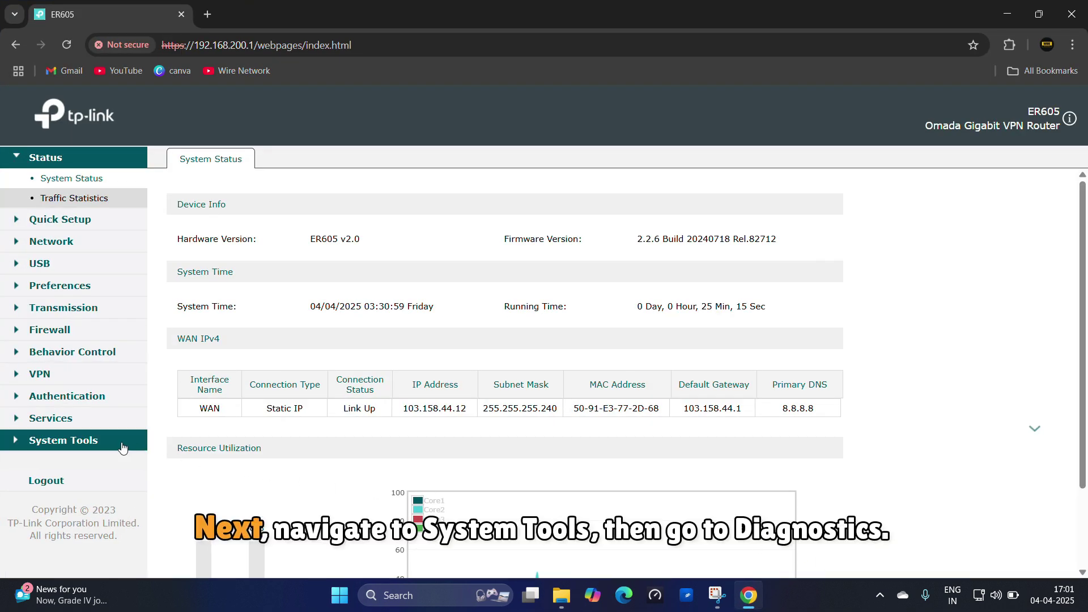
{"action": "left_click", "coordinate": [122, 448]}
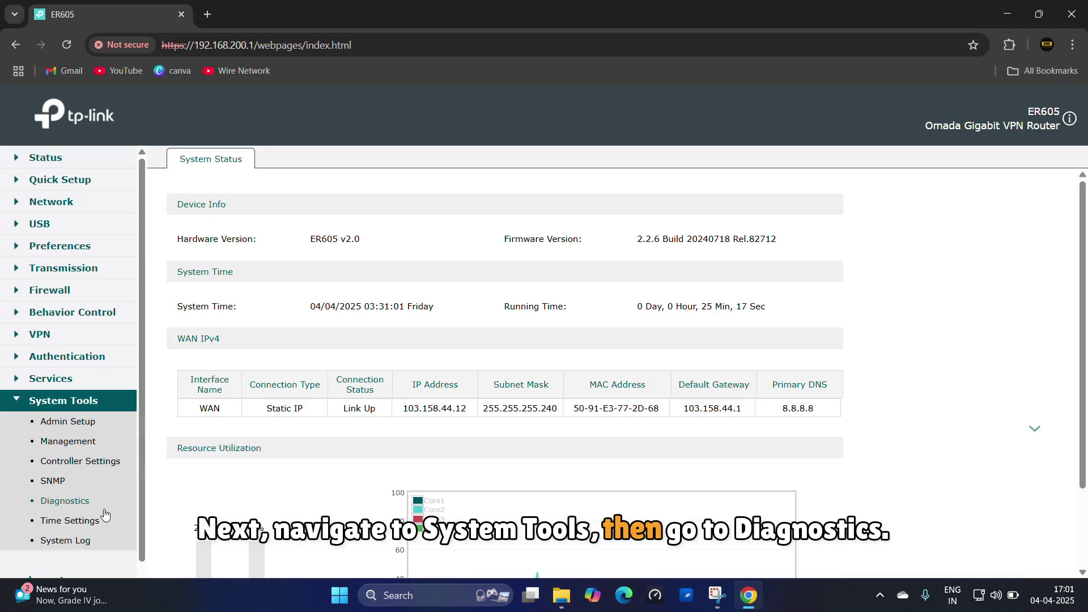
{"action": "left_click", "coordinate": [60, 502]}
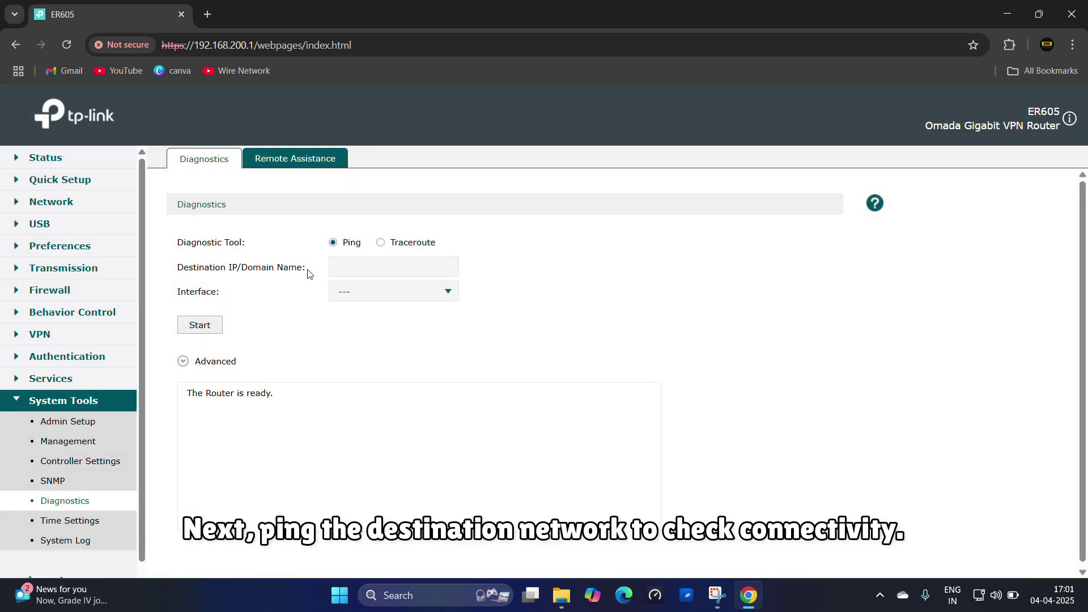
{"action": "left_click", "coordinate": [363, 264]}
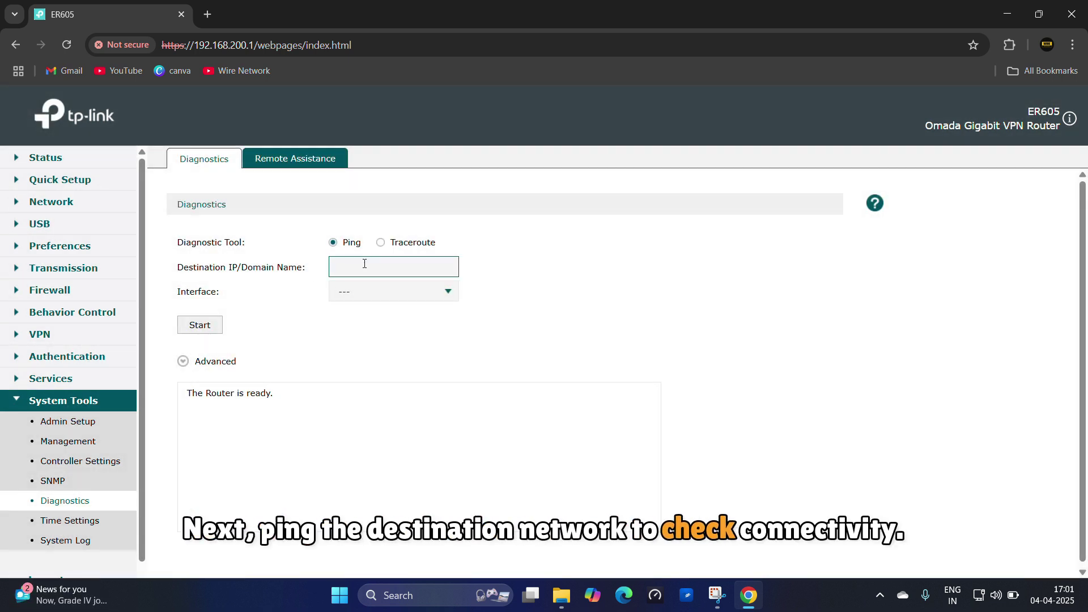